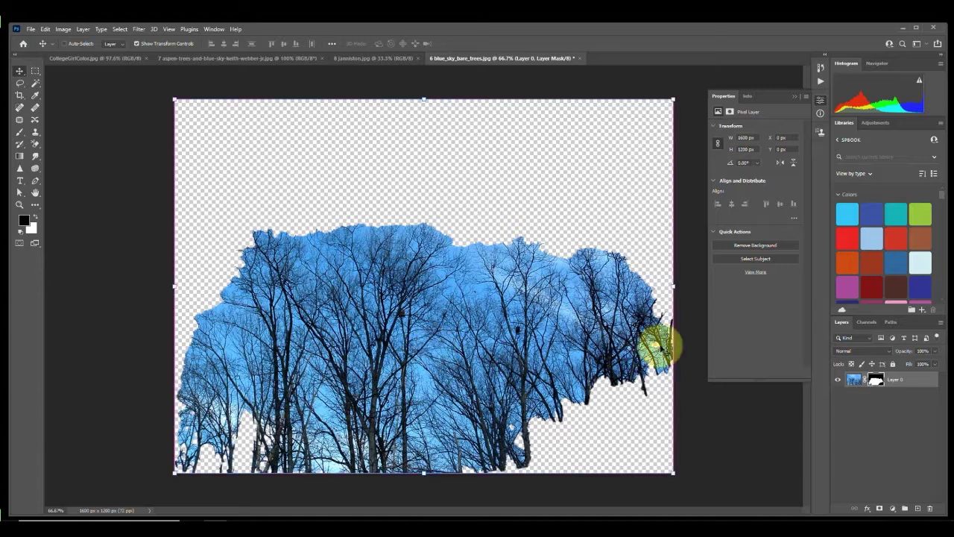
Step: Undo the previous background-removal mask and try masking the trees from a Select Subject selection instead
{"action": "key", "text": "ctrl+z"}
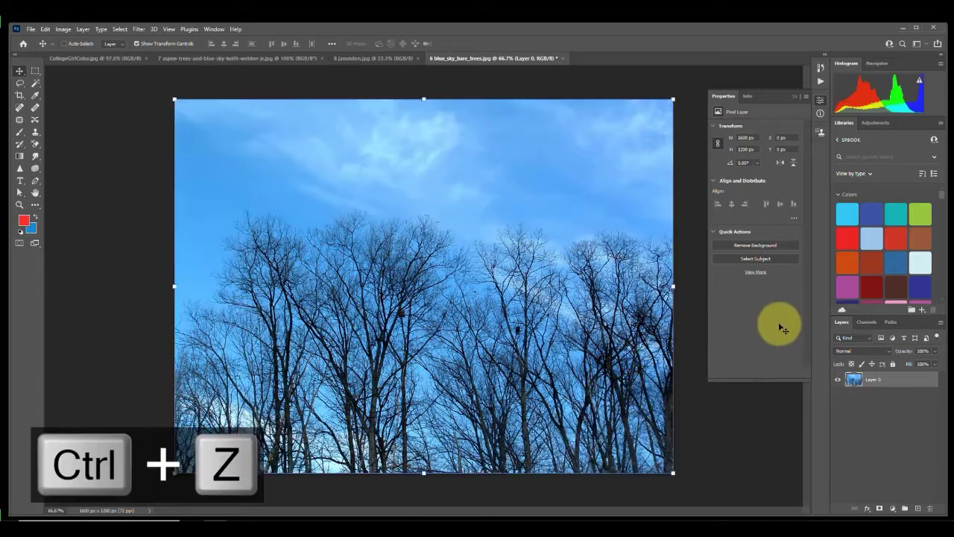
{"action": "left_click", "coordinate": [744, 258]}
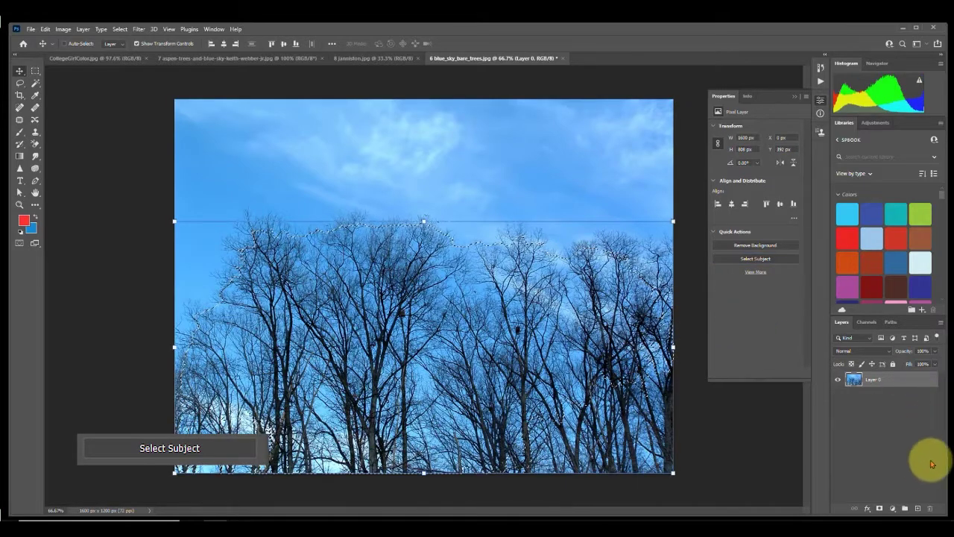
{"action": "left_click", "coordinate": [879, 508]}
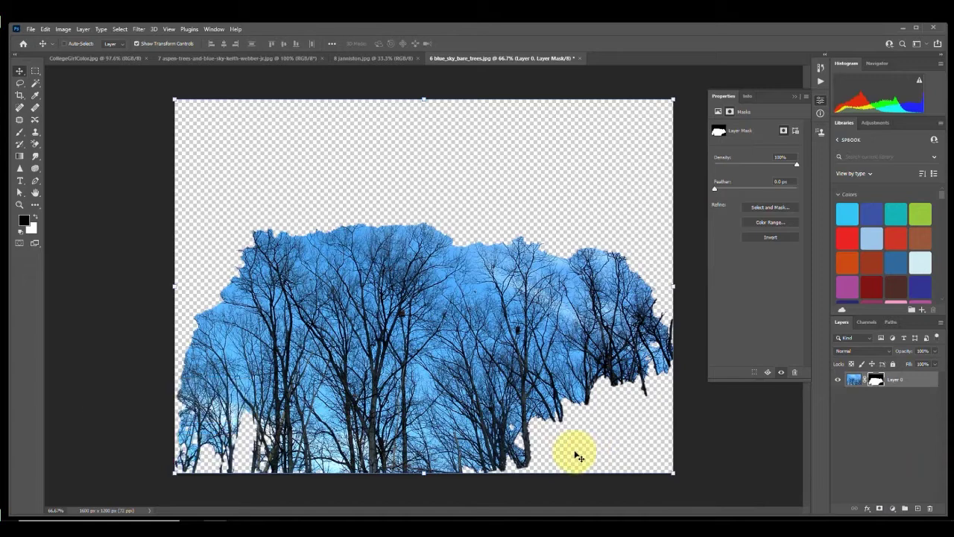
{"action": "key", "text": "ctrl+z"}
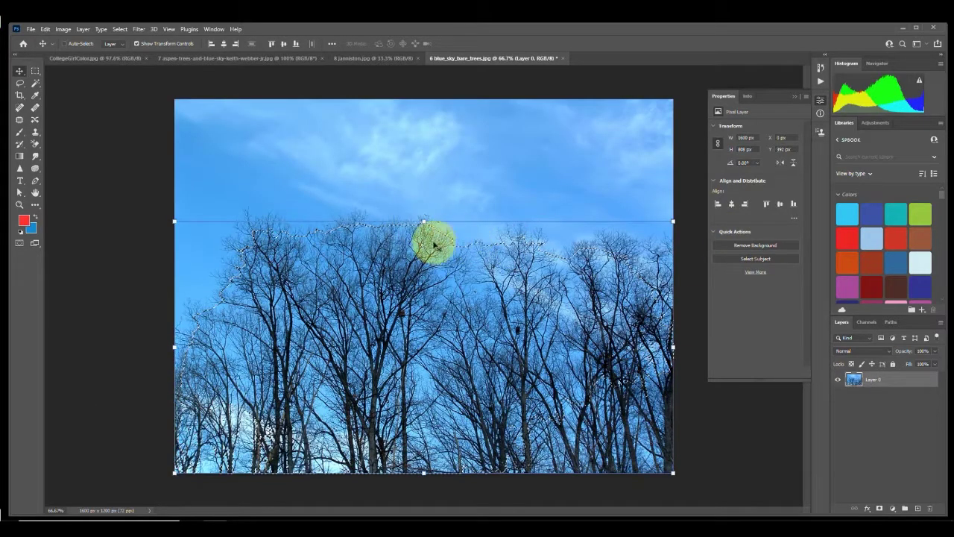
{"action": "key", "text": "ctrl+d"}
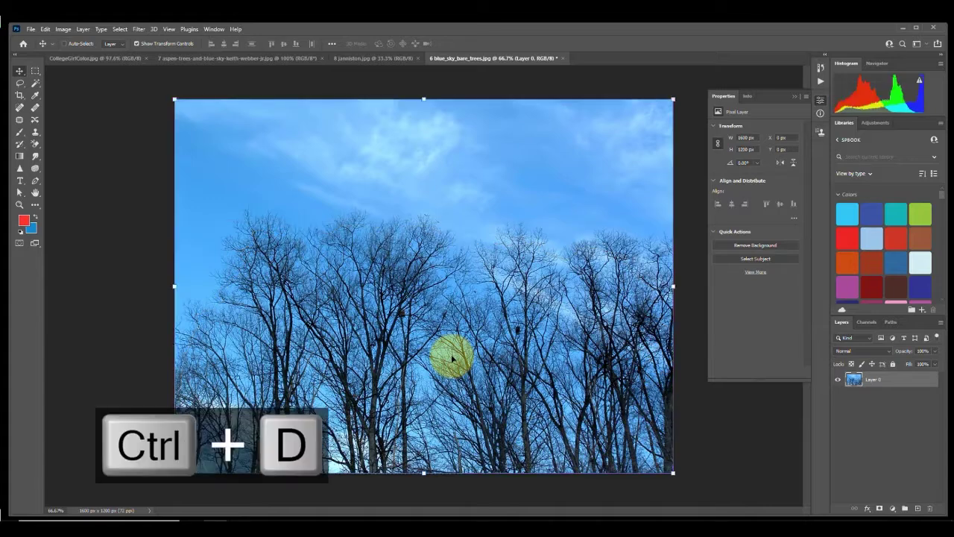
Step: Try to isolate the dark trees with a layer mask made from a Magic Wand selection at tolerance 55
{"action": "left_click", "coordinate": [33, 86]}
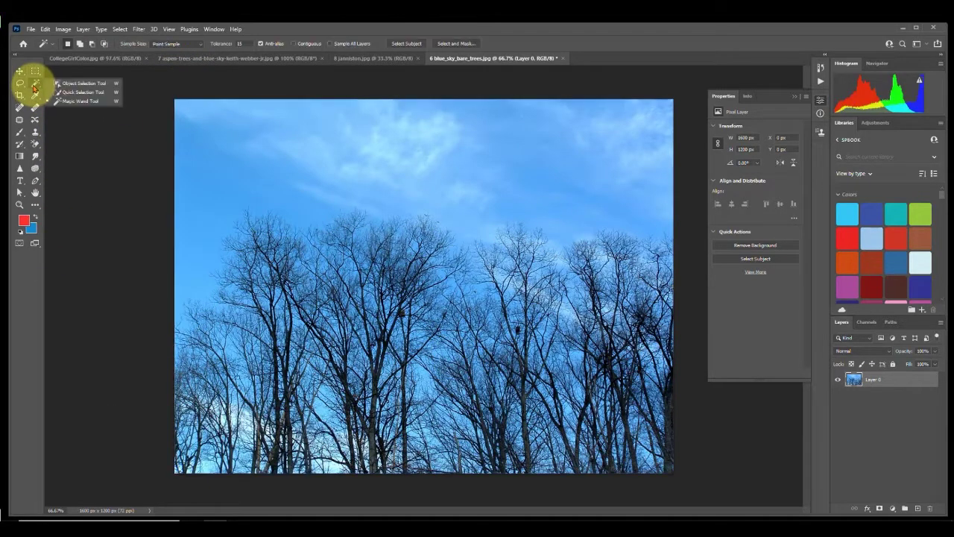
{"action": "left_click", "coordinate": [54, 101]}
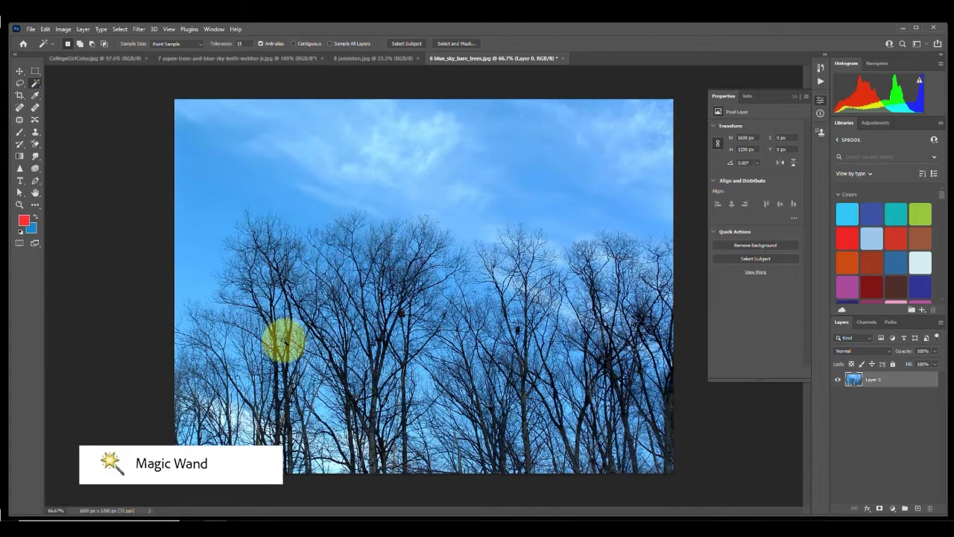
{"action": "scroll", "coordinate": [350, 347], "scroll_direction": "up", "scroll_amount": 2}
{"action": "scroll", "coordinate": [350, 347], "scroll_direction": "up", "scroll_amount": 3}
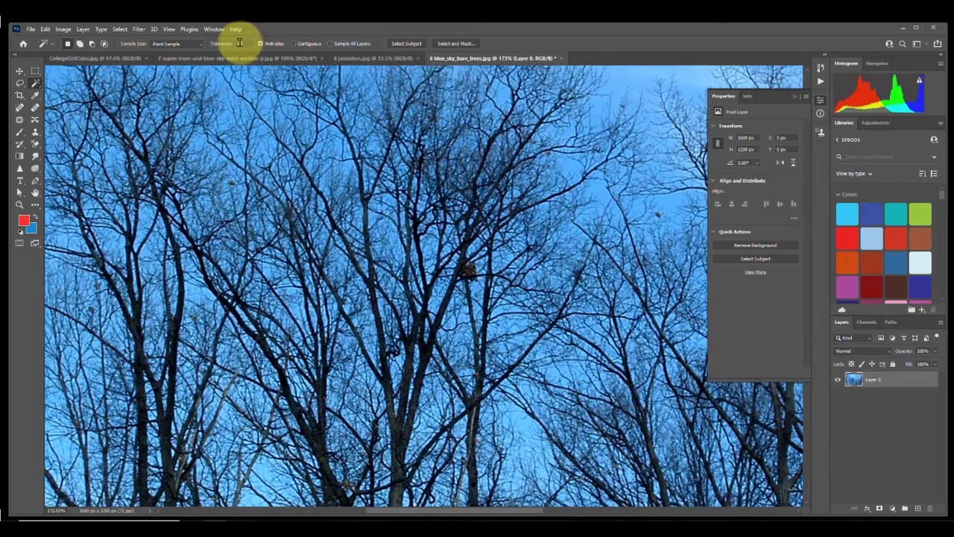
{"action": "left_click_drag", "start_coordinate": [223, 41], "coordinate": [256, 75]}
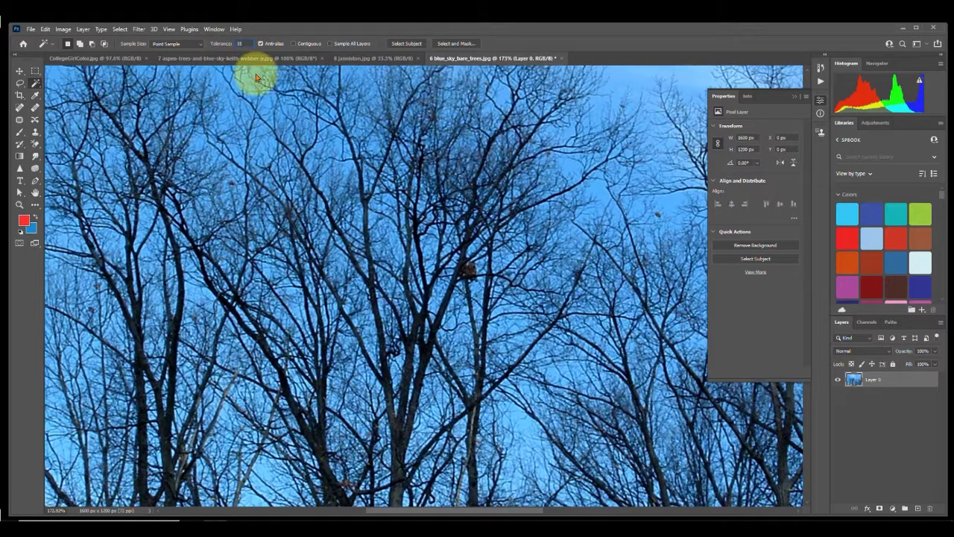
{"action": "left_click", "coordinate": [426, 360]}
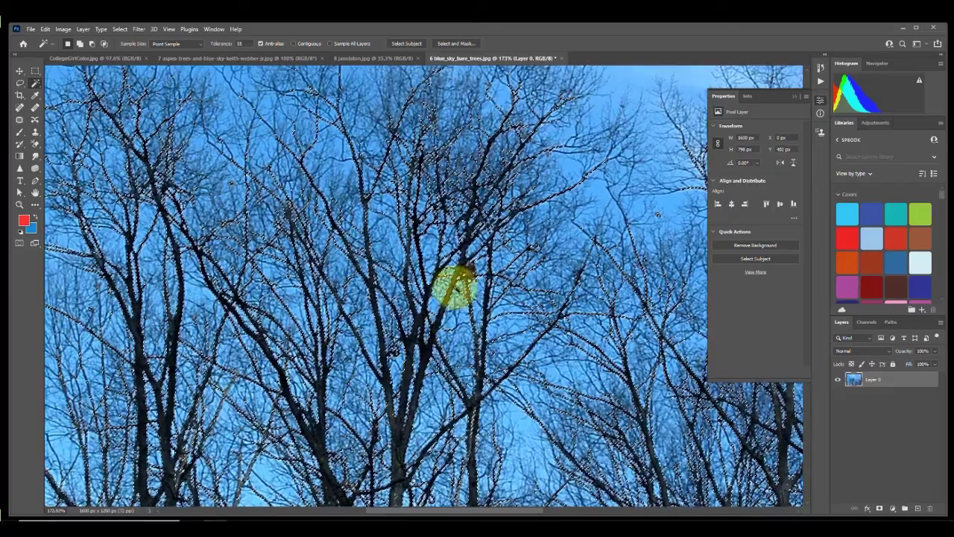
{"action": "scroll", "coordinate": [449, 321], "scroll_direction": "down", "scroll_amount": 5}
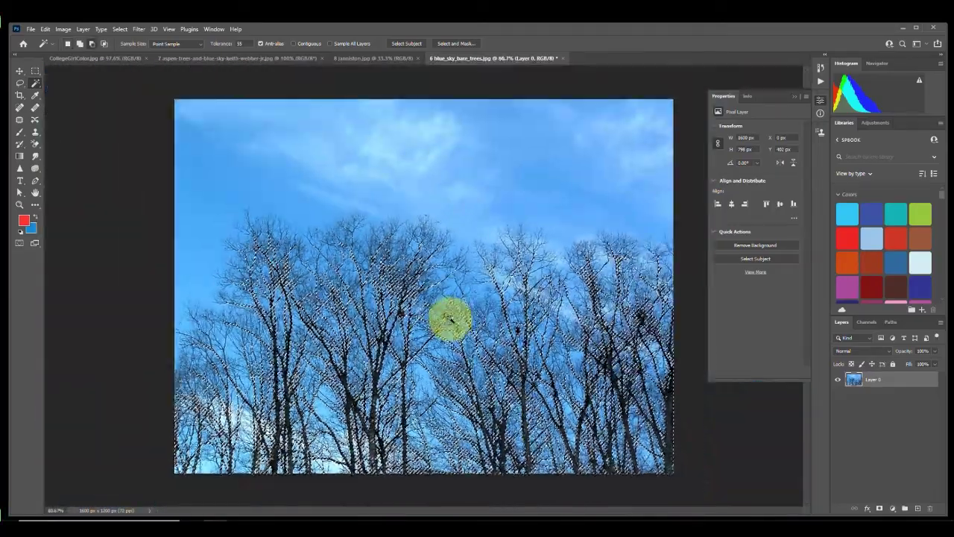
{"action": "left_click", "coordinate": [878, 507]}
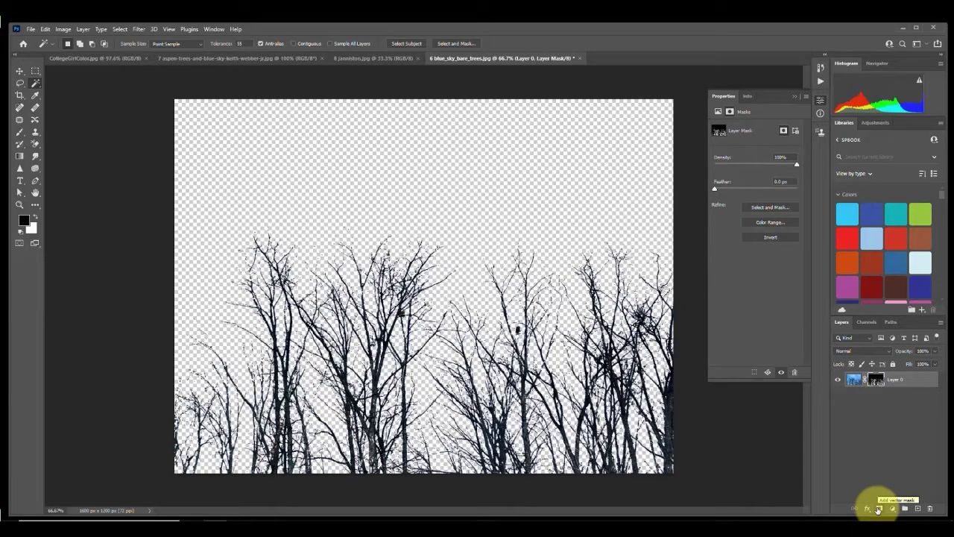
{"action": "key", "text": "ctrl+z"}
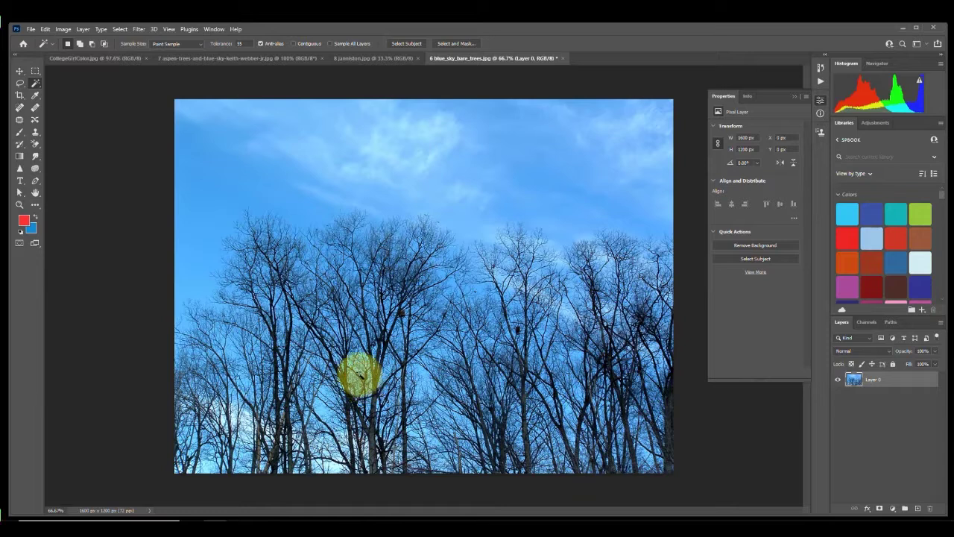
Step: Start a Color Range selection with Sampled Colors and sample the clear blue sky above the leftmost trees
{"action": "left_click", "coordinate": [120, 30]}
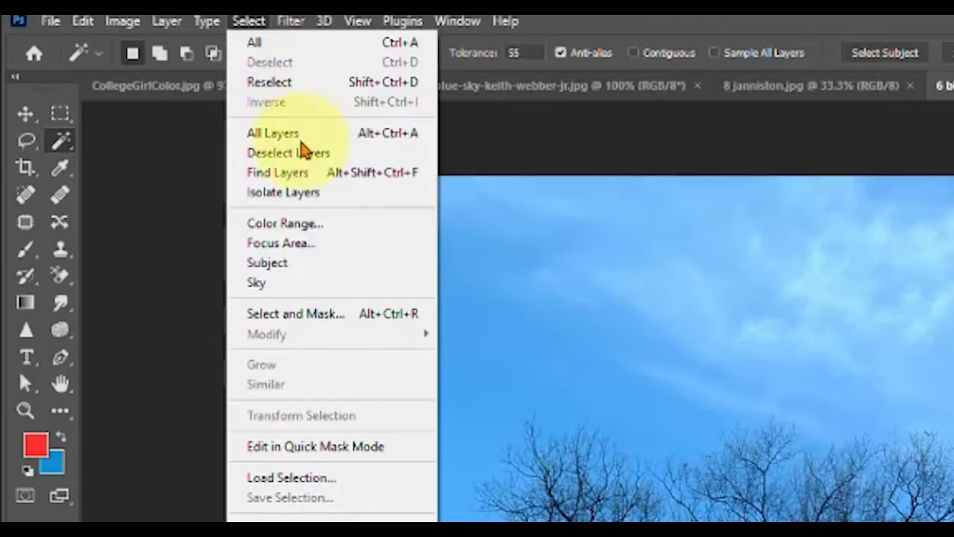
{"action": "left_click", "coordinate": [284, 225]}
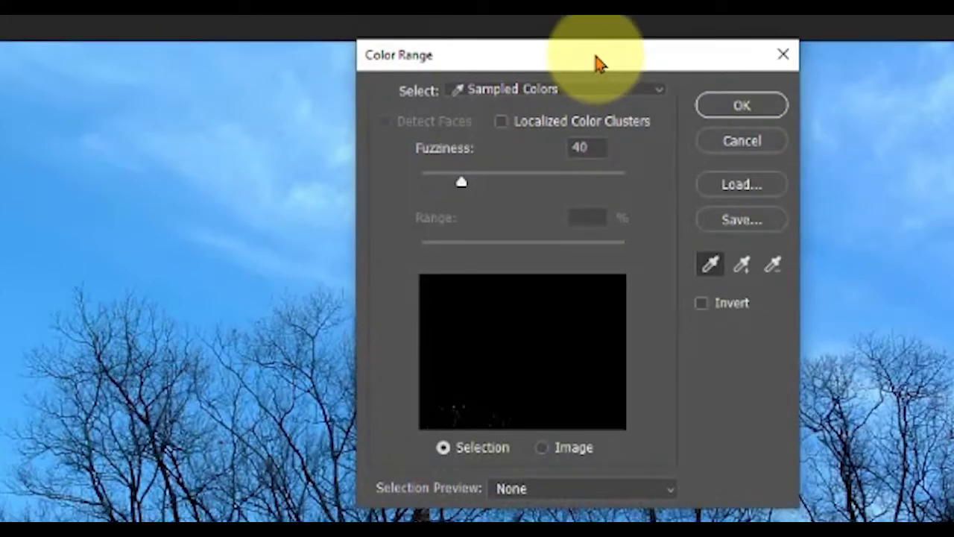
{"action": "left_click_drag", "start_coordinate": [596, 64], "coordinate": [753, 156]}
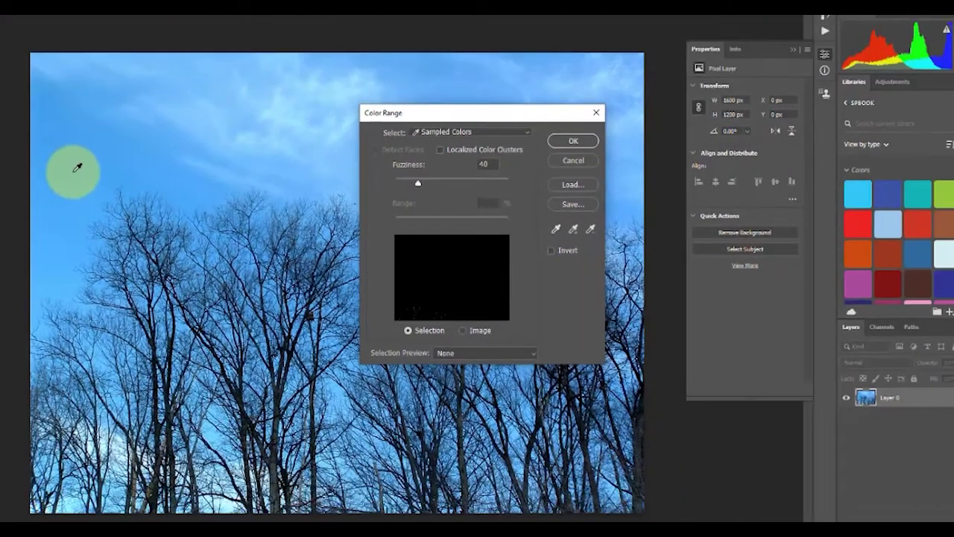
{"action": "left_click", "coordinate": [77, 166]}
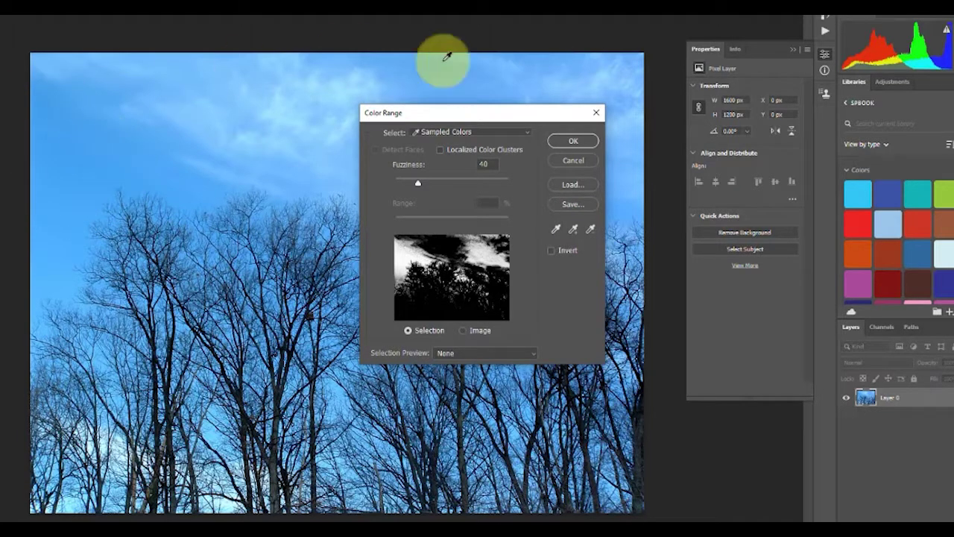
{"action": "left_click_drag", "start_coordinate": [519, 121], "coordinate": [785, 43]}
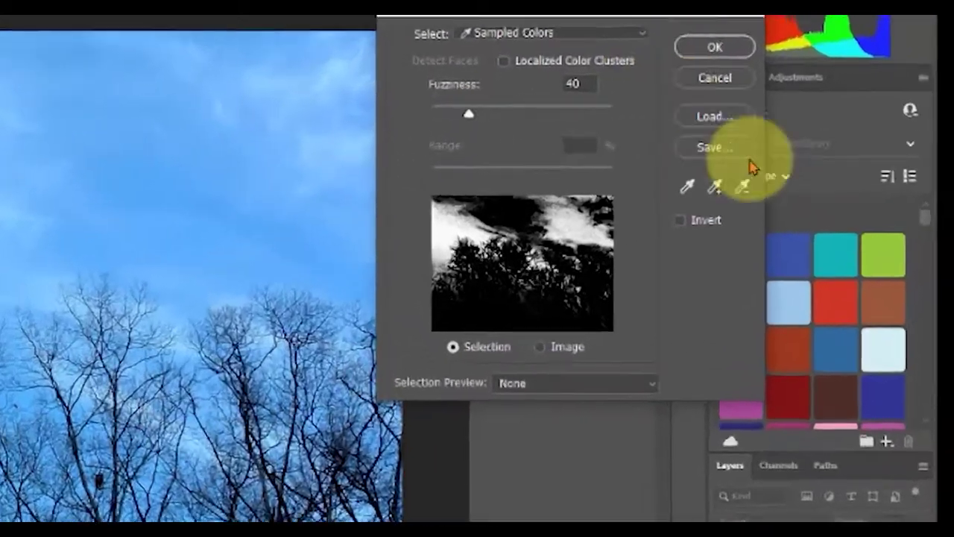
Step: Add the pale cloud area and the sky near the photo's right edge to the sampled colors
{"action": "left_click", "coordinate": [716, 190]}
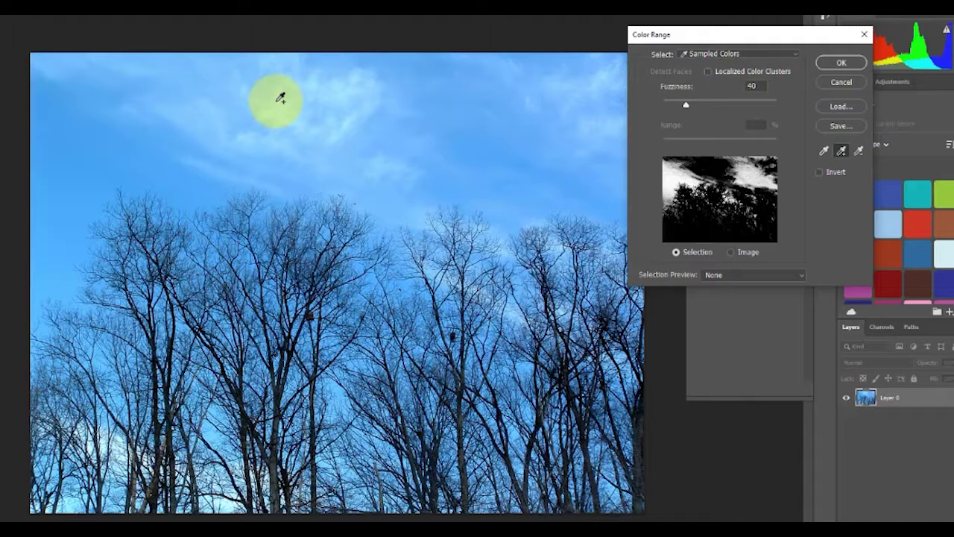
{"action": "left_click", "coordinate": [280, 98]}
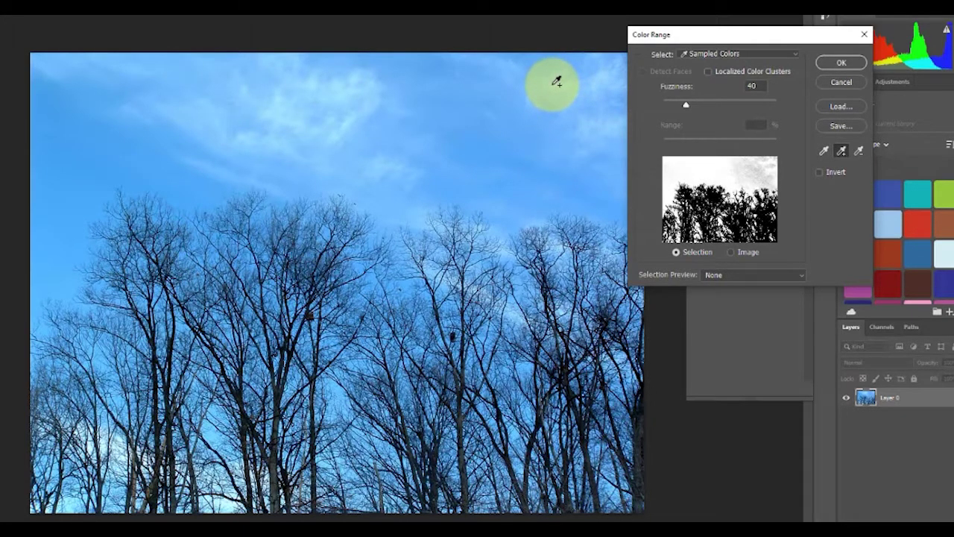
{"action": "left_click", "coordinate": [602, 96]}
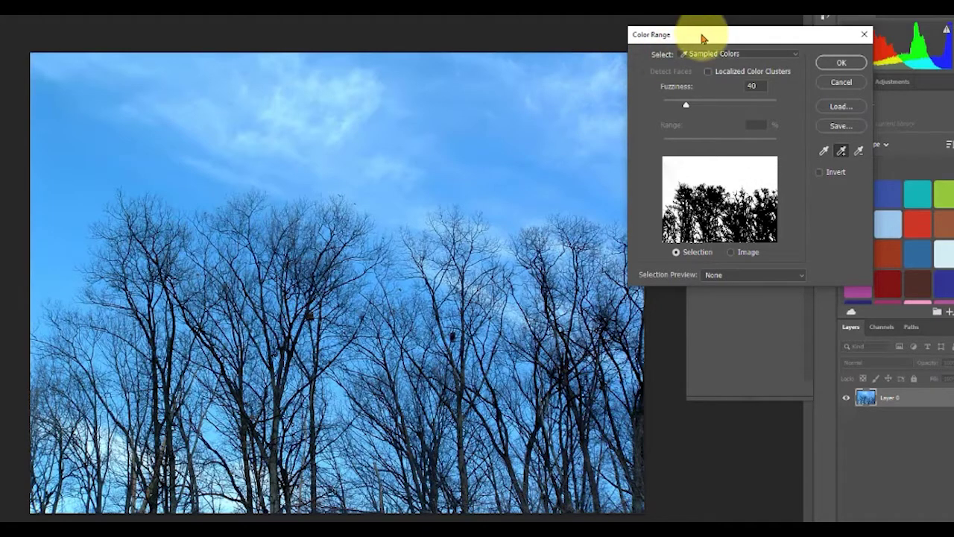
Step: Set the Color Range fuzziness to 56 and apply the sky selection
{"action": "left_click_drag", "start_coordinate": [702, 38], "coordinate": [774, 31]}
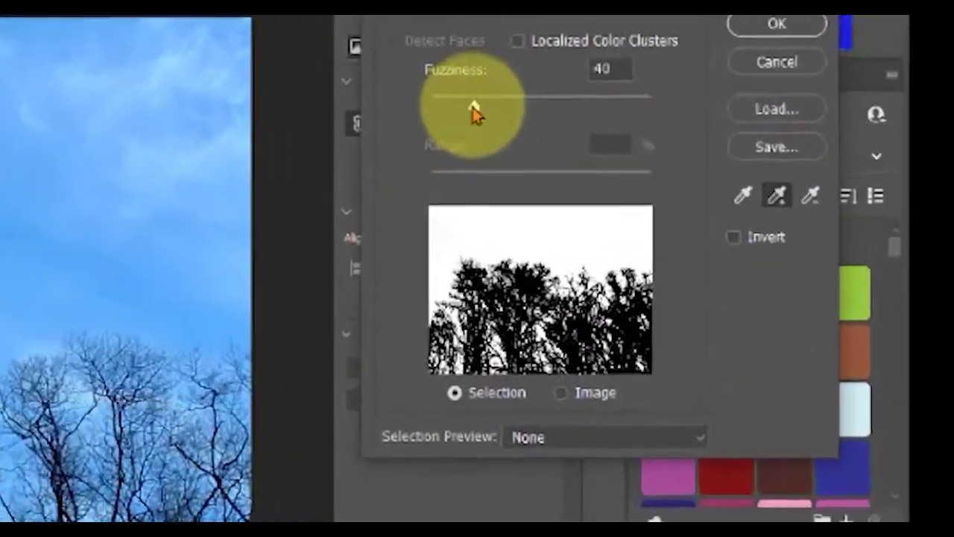
{"action": "left_click_drag", "start_coordinate": [758, 98], "coordinate": [757, 98]}
{"action": "left_click_drag", "start_coordinate": [372, 110], "coordinate": [397, 112]}
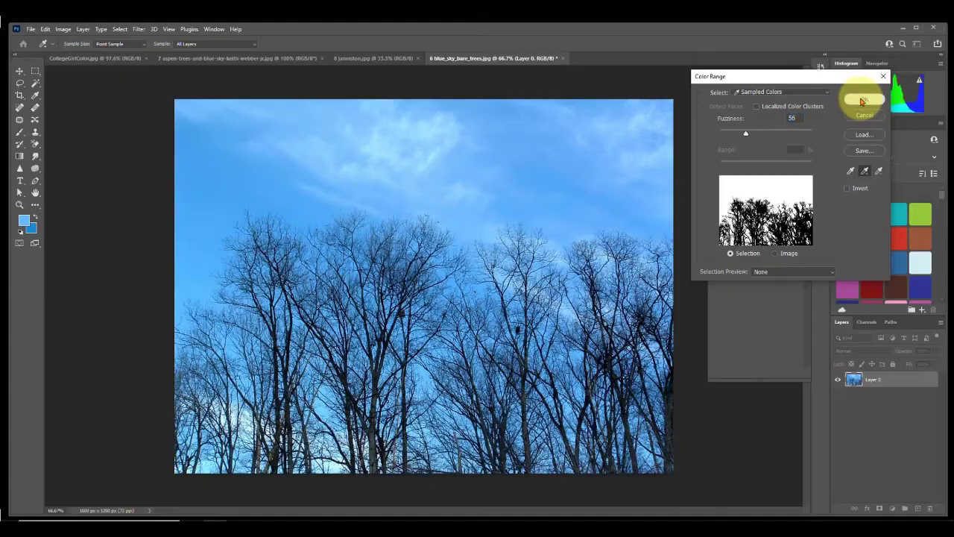
{"action": "left_click", "coordinate": [861, 100]}
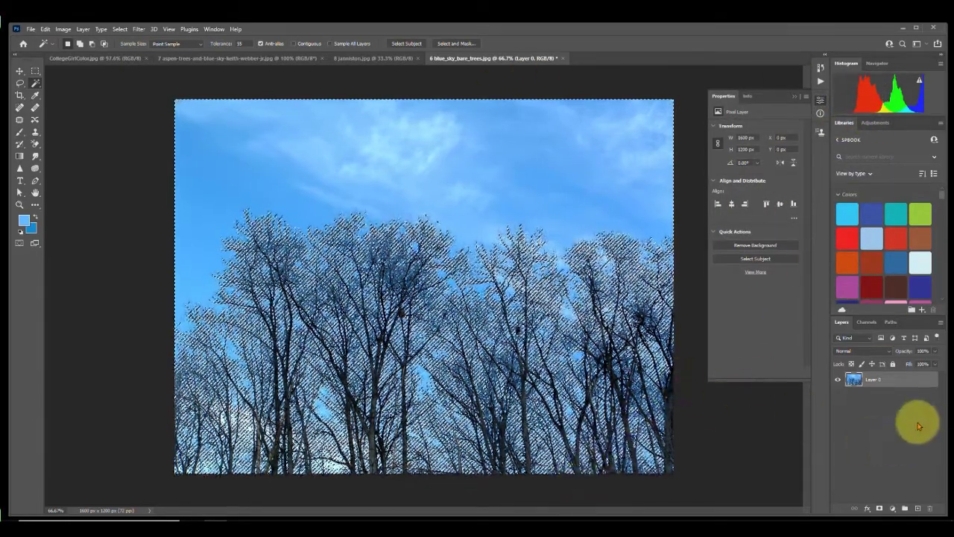
Step: Add a layer mask from the sky selection and invert it to hide the sky and keep the trees
{"action": "left_click", "coordinate": [879, 509]}
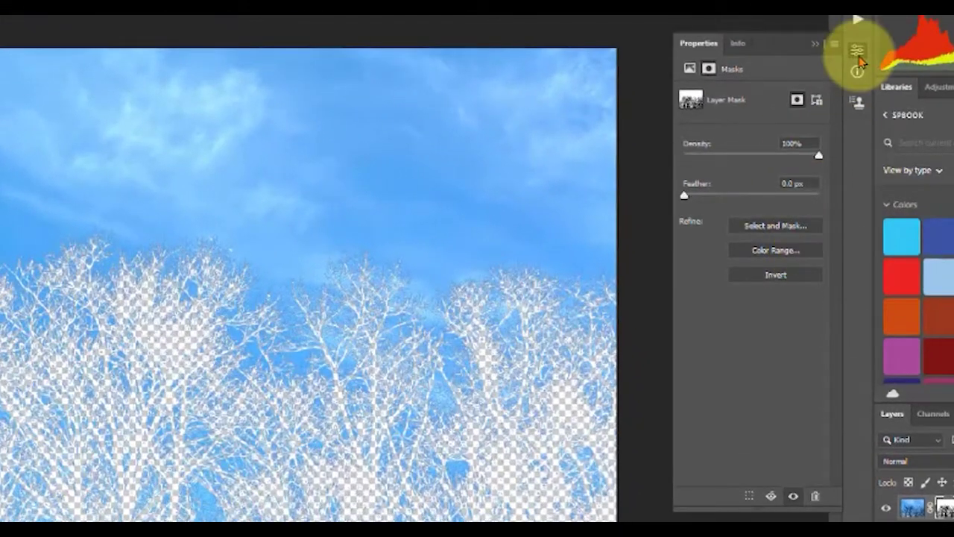
{"action": "left_click", "coordinate": [851, 59]}
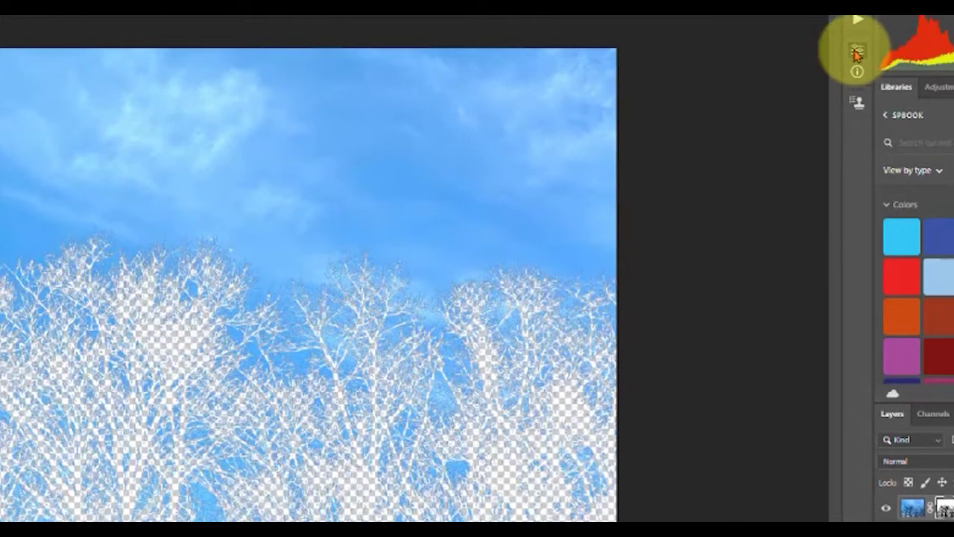
{"action": "left_click", "coordinate": [857, 54]}
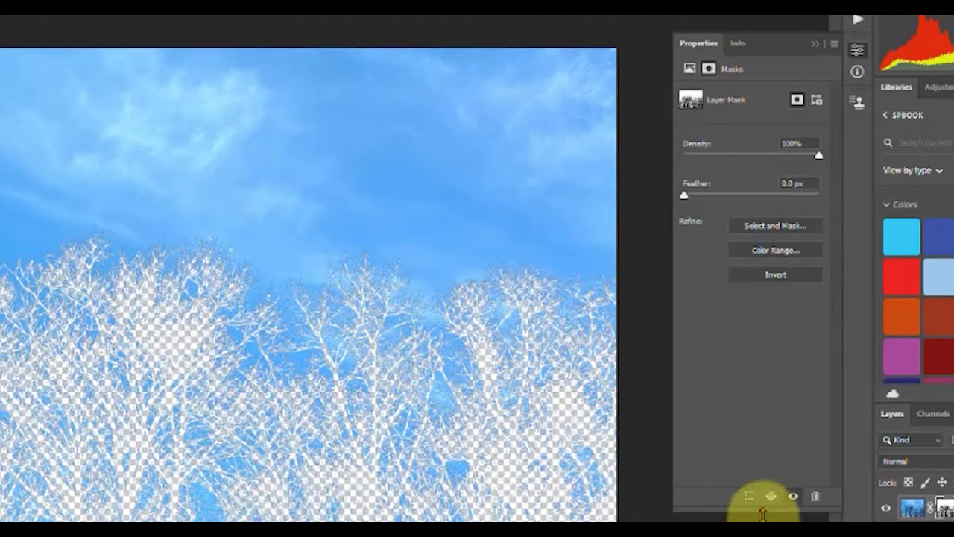
{"action": "mouse_move", "coordinate": [761, 511]}
{"action": "left_mouse_down"}
{"action": "mouse_move", "coordinate": [767, 273]}
{"action": "mouse_move", "coordinate": [753, 513]}
{"action": "left_mouse_up"}
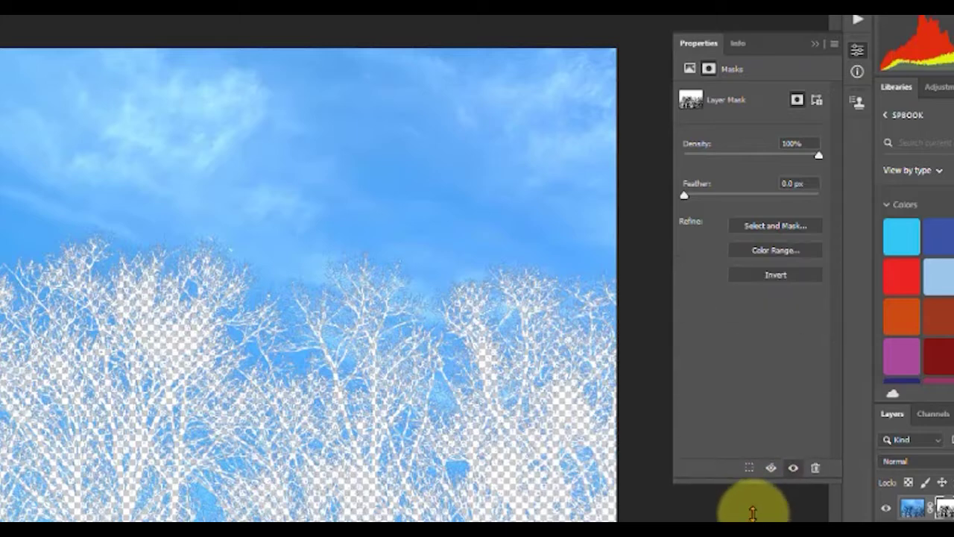
{"action": "left_click", "coordinate": [787, 280]}
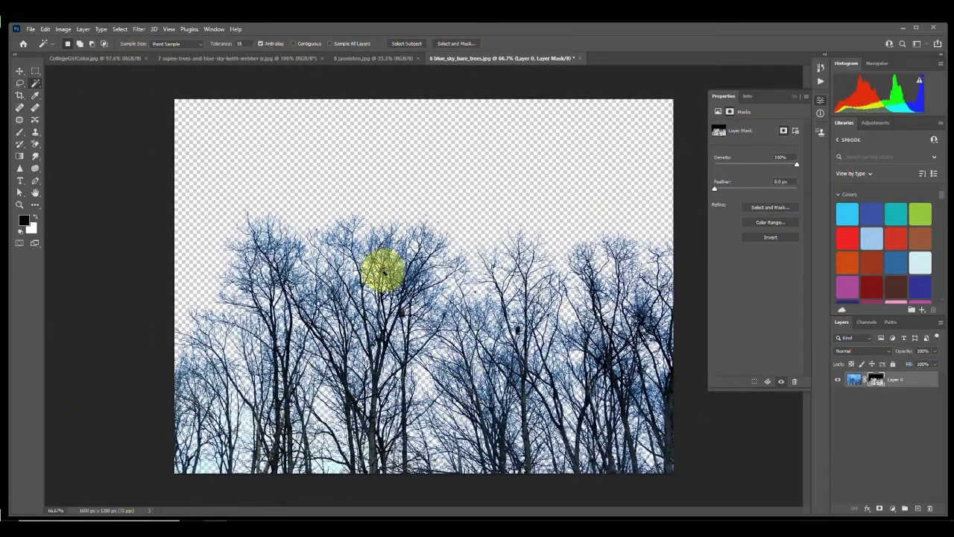
Step: Inspect the branch edges, then open the mask in Select and Mask with the Black & White view
{"action": "scroll", "coordinate": [381, 268], "scroll_direction": "up", "scroll_amount": 3}
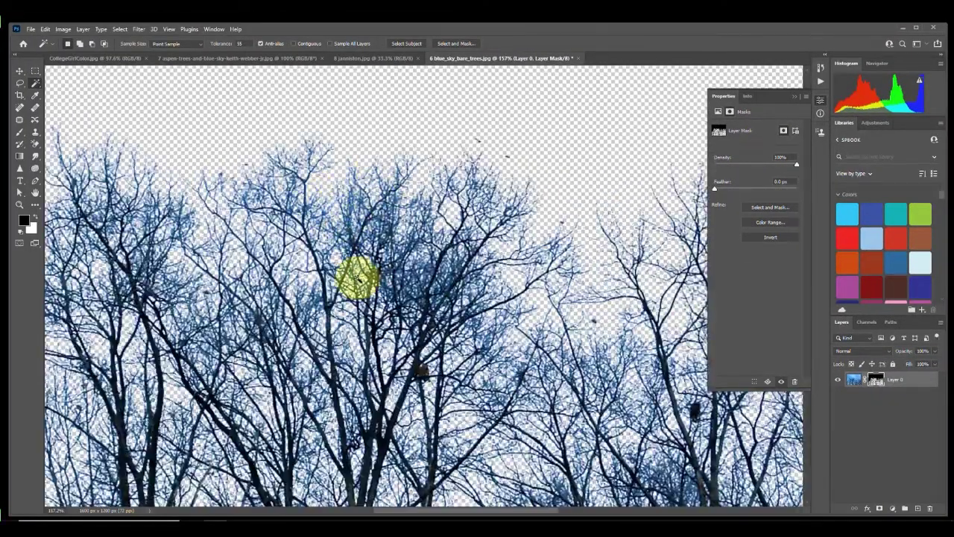
{"action": "scroll", "coordinate": [415, 275], "scroll_direction": "down", "scroll_amount": 4}
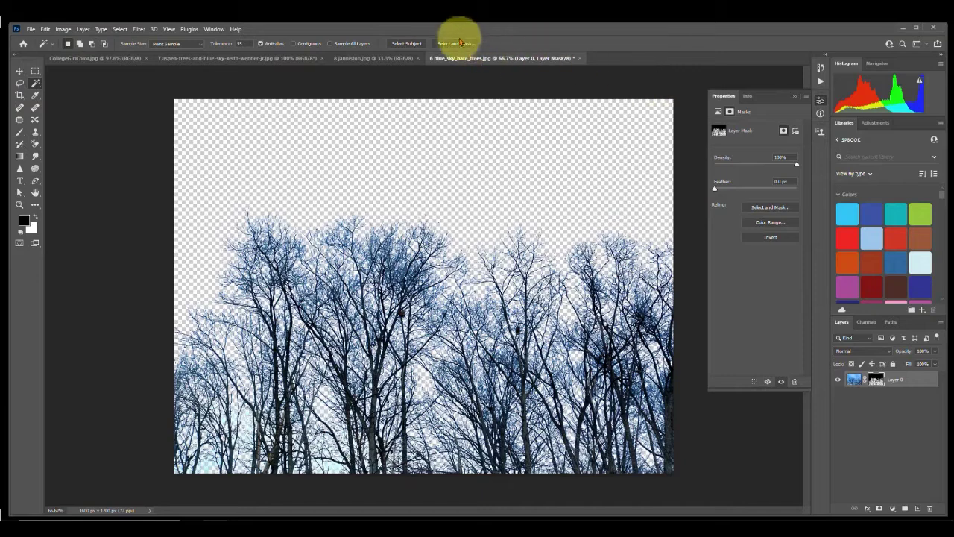
{"action": "left_click", "coordinate": [769, 208]}
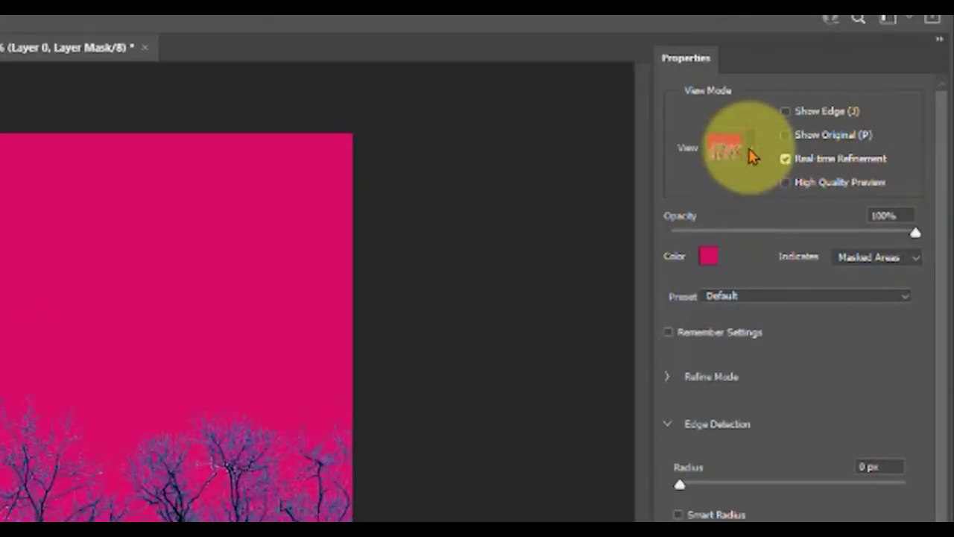
{"action": "left_click", "coordinate": [726, 149]}
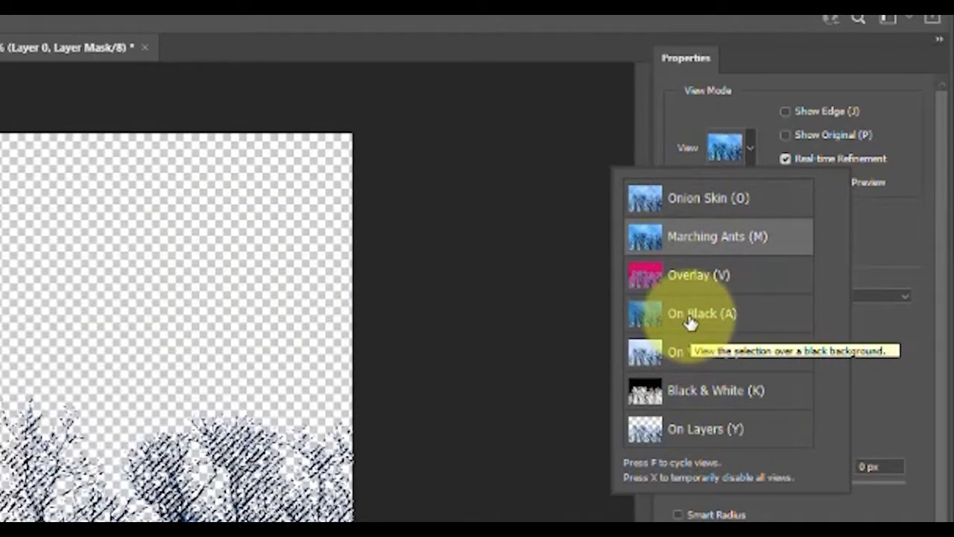
{"action": "left_click", "coordinate": [681, 402]}
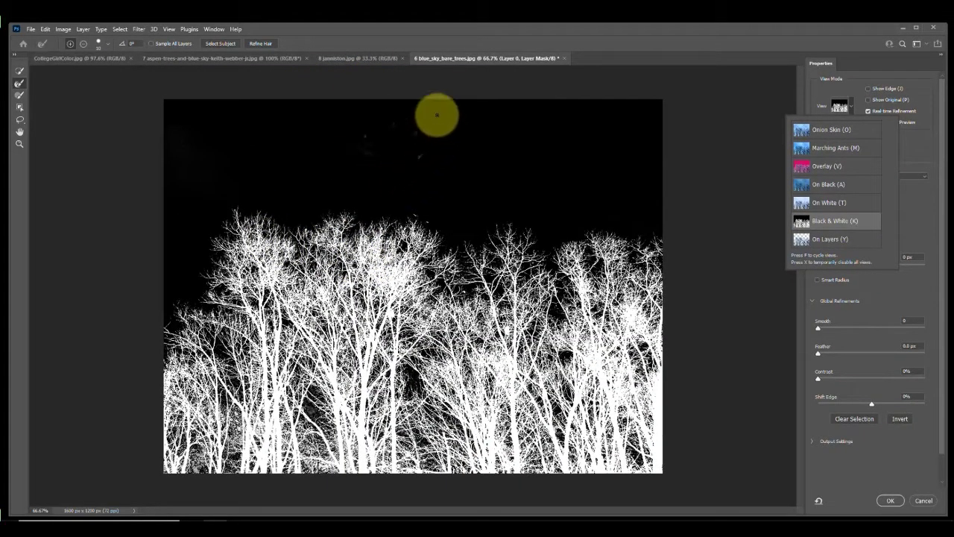
{"action": "left_click", "coordinate": [851, 111]}
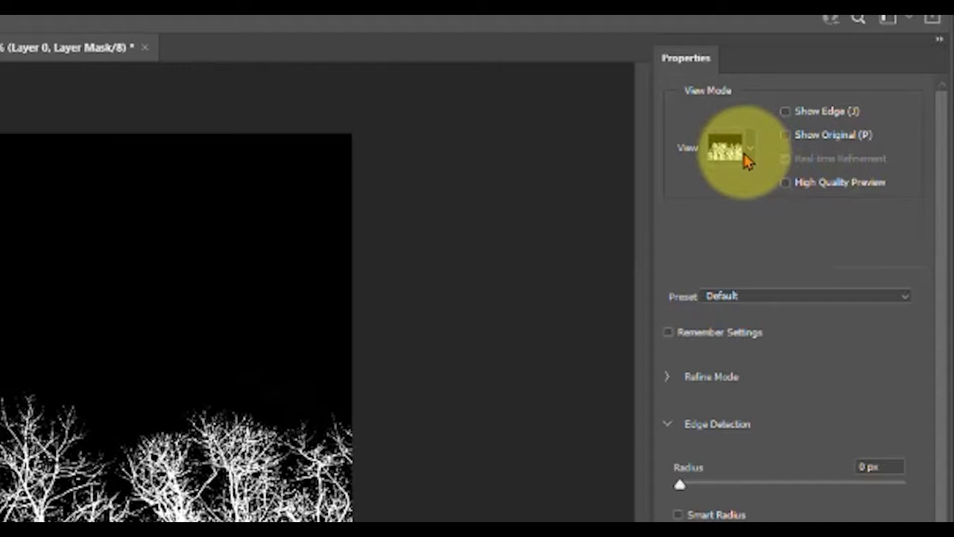
Step: Switch the mask preview to the Overlay view and accept d60c66 as the overlay color
{"action": "left_click", "coordinate": [745, 158]}
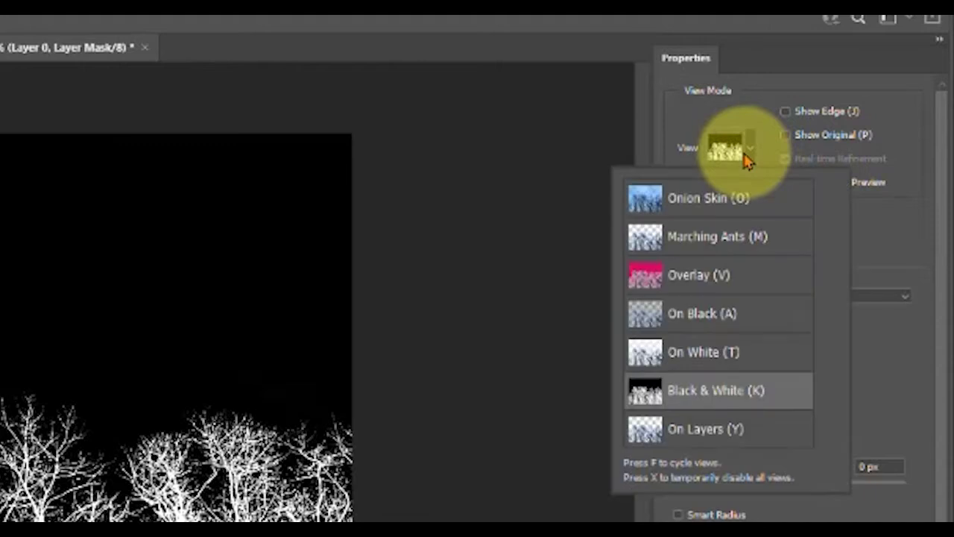
{"action": "left_click", "coordinate": [697, 289]}
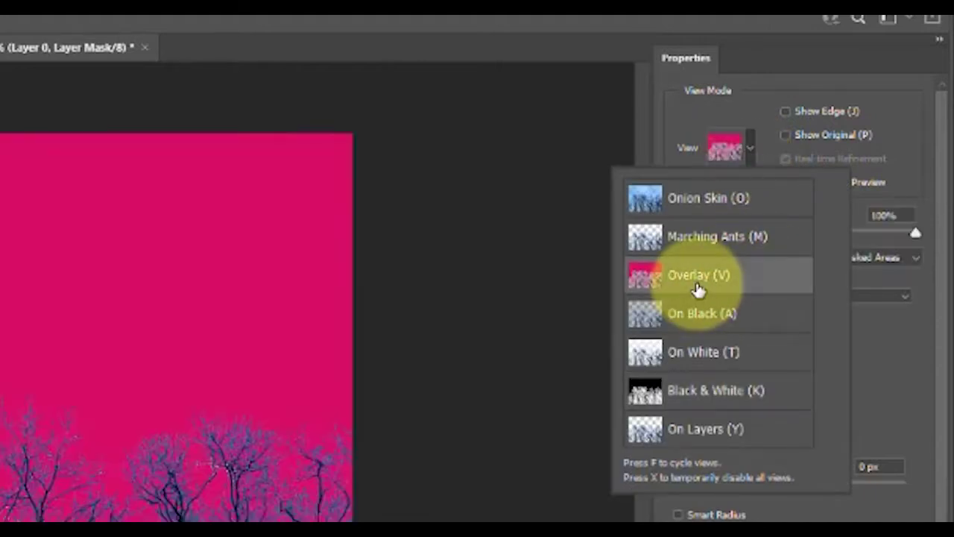
{"action": "left_click", "coordinate": [667, 100]}
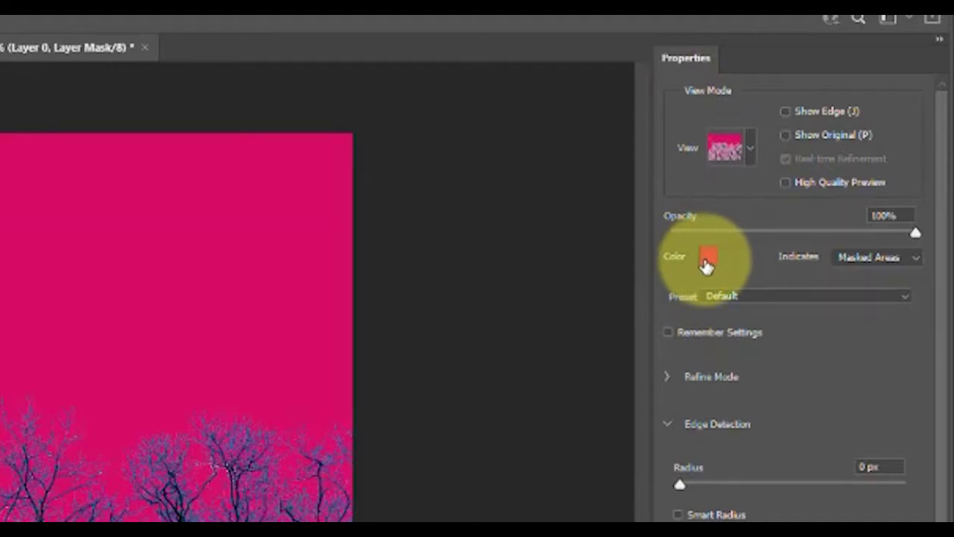
{"action": "left_click", "coordinate": [707, 261]}
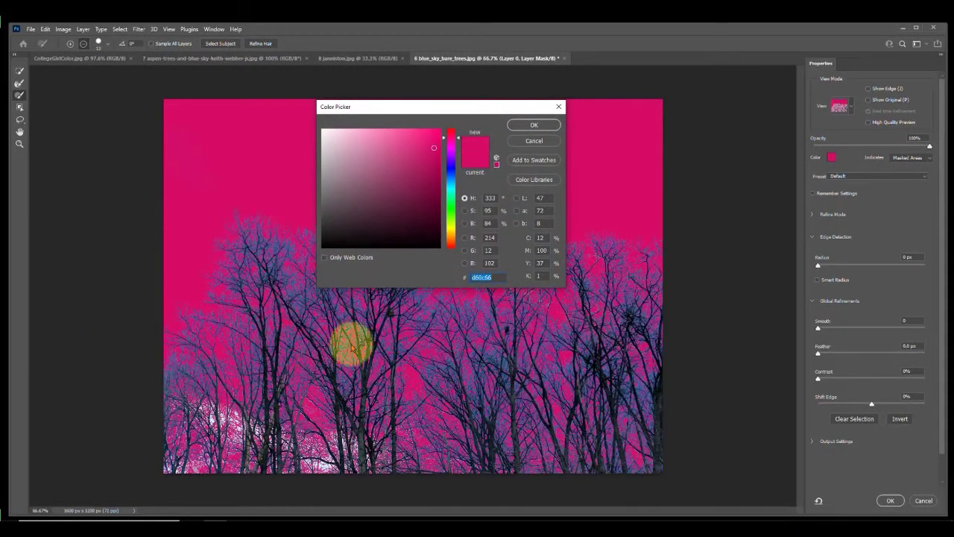
{"action": "left_click", "coordinate": [532, 127]}
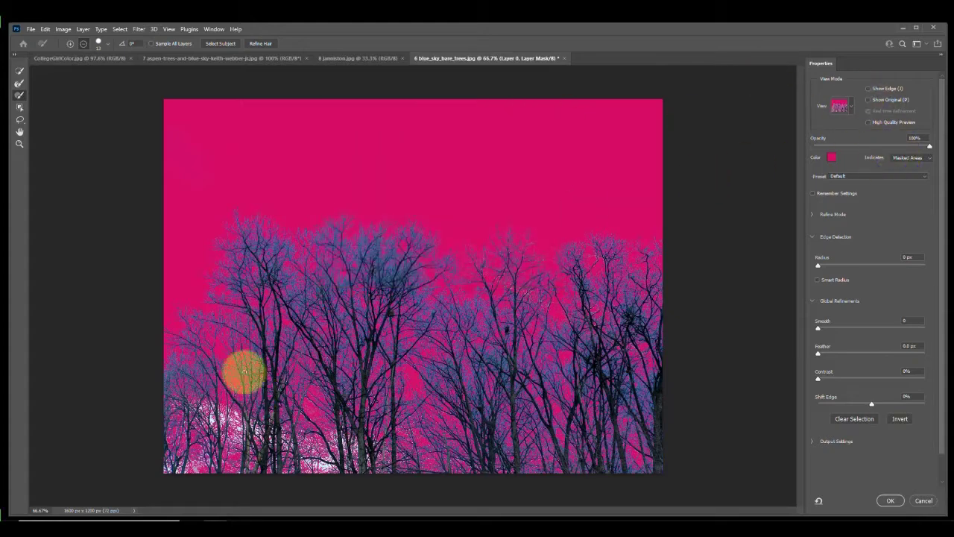
Step: Enlarge the Refine Edge Brush and paint over the fine upper branches where blue sky still clings
{"action": "scroll", "coordinate": [262, 349], "scroll_direction": "up", "scroll_amount": 5}
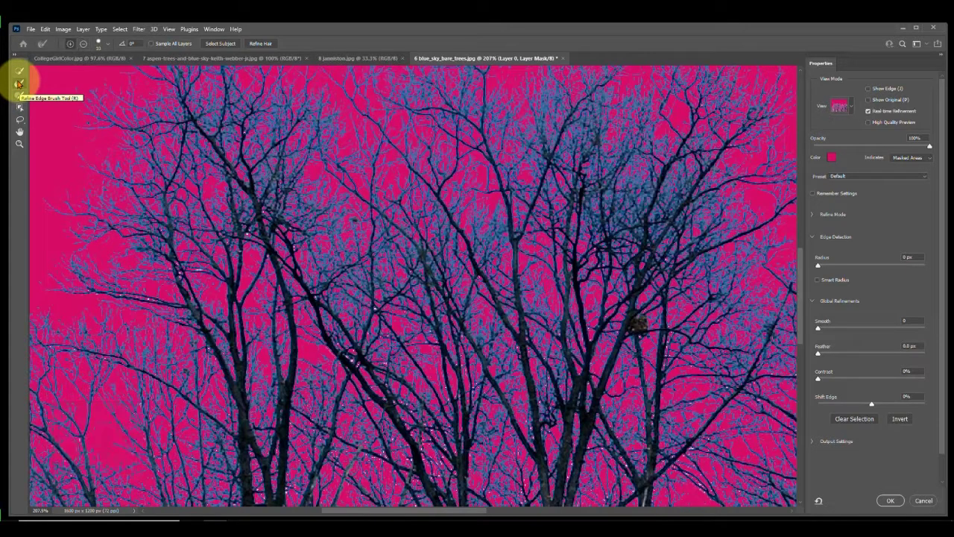
{"action": "left_click", "coordinate": [19, 84]}
{"action": "left_click", "coordinate": [105, 44]}
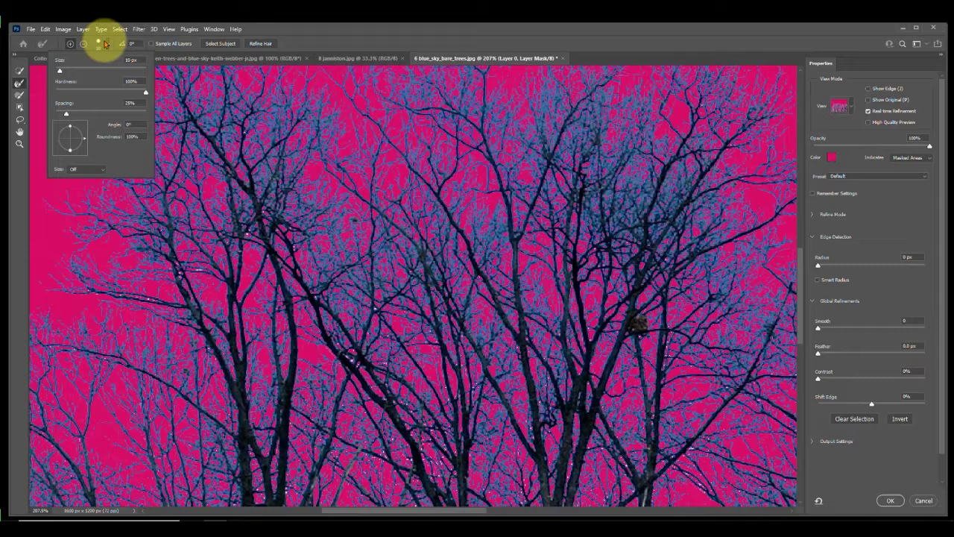
{"action": "left_click", "coordinate": [105, 44]}
{"action": "left_click", "coordinate": [105, 44]}
{"action": "left_click", "coordinate": [105, 44]}
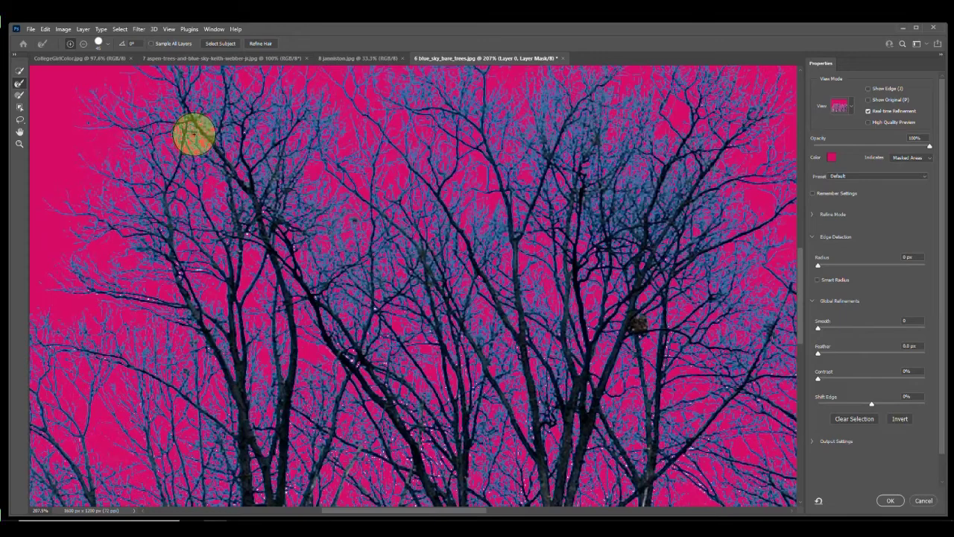
{"action": "left_click_drag", "start_coordinate": [188, 122], "coordinate": [210, 121]}
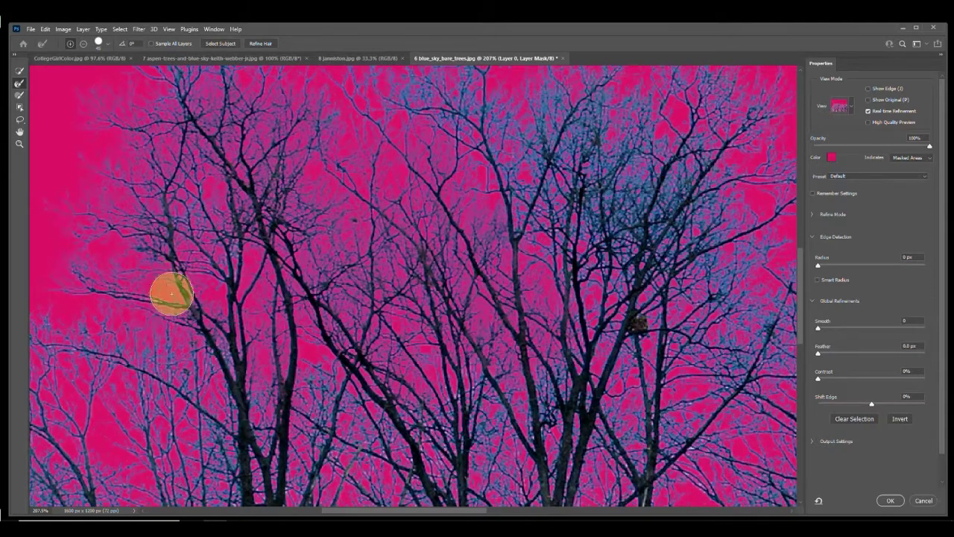
Step: Paint the Refine Edge Brush over the lower branches and bright cloud patches, and apply the mask refinement
{"action": "scroll", "coordinate": [425, 299], "scroll_direction": "down", "scroll_amount": 3}
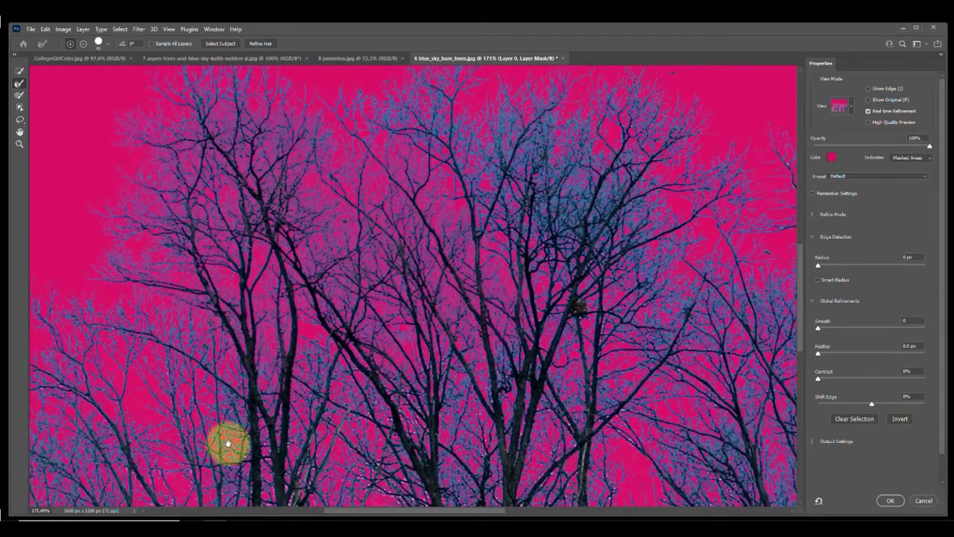
{"action": "mouse_move", "coordinate": [226, 446]}
{"action": "left_mouse_down"}
{"action": "mouse_move", "coordinate": [499, 219]}
{"action": "mouse_move", "coordinate": [424, 97]}
{"action": "mouse_move", "coordinate": [285, 288]}
{"action": "mouse_move", "coordinate": [304, 217]}
{"action": "left_mouse_up"}
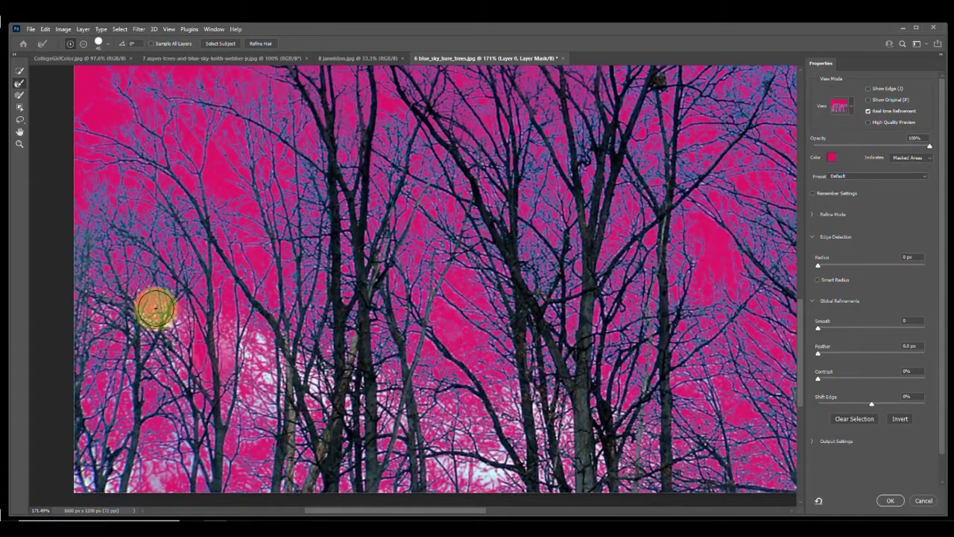
{"action": "mouse_move", "coordinate": [243, 367]}
{"action": "left_mouse_down"}
{"action": "mouse_move", "coordinate": [259, 307]}
{"action": "mouse_move", "coordinate": [251, 425]}
{"action": "mouse_move", "coordinate": [279, 334]}
{"action": "mouse_move", "coordinate": [295, 423]}
{"action": "mouse_move", "coordinate": [294, 356]}
{"action": "mouse_move", "coordinate": [310, 395]}
{"action": "mouse_move", "coordinate": [335, 402]}
{"action": "mouse_move", "coordinate": [214, 431]}
{"action": "mouse_move", "coordinate": [130, 329]}
{"action": "mouse_move", "coordinate": [106, 319]}
{"action": "mouse_move", "coordinate": [125, 406]}
{"action": "mouse_move", "coordinate": [101, 450]}
{"action": "mouse_move", "coordinate": [119, 468]}
{"action": "mouse_move", "coordinate": [99, 481]}
{"action": "mouse_move", "coordinate": [106, 457]}
{"action": "mouse_move", "coordinate": [87, 320]}
{"action": "mouse_move", "coordinate": [107, 465]}
{"action": "mouse_move", "coordinate": [173, 404]}
{"action": "mouse_move", "coordinate": [167, 483]}
{"action": "mouse_move", "coordinate": [220, 409]}
{"action": "mouse_move", "coordinate": [274, 444]}
{"action": "mouse_move", "coordinate": [273, 477]}
{"action": "mouse_move", "coordinate": [306, 453]}
{"action": "mouse_move", "coordinate": [320, 485]}
{"action": "mouse_move", "coordinate": [340, 393]}
{"action": "mouse_move", "coordinate": [360, 385]}
{"action": "mouse_move", "coordinate": [383, 485]}
{"action": "mouse_move", "coordinate": [407, 491]}
{"action": "mouse_move", "coordinate": [421, 375]}
{"action": "mouse_move", "coordinate": [448, 376]}
{"action": "mouse_move", "coordinate": [498, 401]}
{"action": "mouse_move", "coordinate": [516, 458]}
{"action": "mouse_move", "coordinate": [538, 465]}
{"action": "mouse_move", "coordinate": [555, 430]}
{"action": "mouse_move", "coordinate": [578, 439]}
{"action": "mouse_move", "coordinate": [565, 421]}
{"action": "mouse_move", "coordinate": [496, 477]}
{"action": "mouse_move", "coordinate": [359, 484]}
{"action": "mouse_move", "coordinate": [595, 459]}
{"action": "mouse_move", "coordinate": [635, 412]}
{"action": "mouse_move", "coordinate": [586, 354]}
{"action": "mouse_move", "coordinate": [470, 342]}
{"action": "mouse_move", "coordinate": [703, 298]}
{"action": "left_mouse_up"}
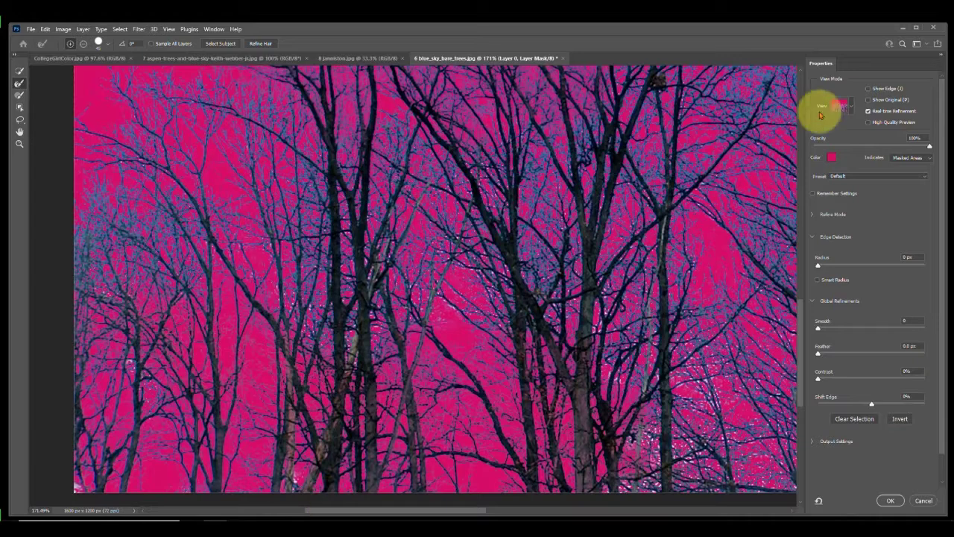
{"action": "mouse_move", "coordinate": [494, 173]}
{"action": "left_mouse_down"}
{"action": "mouse_move", "coordinate": [413, 202]}
{"action": "mouse_move", "coordinate": [487, 167]}
{"action": "mouse_move", "coordinate": [475, 153]}
{"action": "mouse_move", "coordinate": [369, 236]}
{"action": "mouse_move", "coordinate": [439, 241]}
{"action": "mouse_move", "coordinate": [394, 358]}
{"action": "mouse_move", "coordinate": [349, 180]}
{"action": "mouse_move", "coordinate": [311, 342]}
{"action": "mouse_move", "coordinate": [312, 109]}
{"action": "mouse_move", "coordinate": [383, 166]}
{"action": "mouse_move", "coordinate": [417, 176]}
{"action": "mouse_move", "coordinate": [309, 147]}
{"action": "mouse_move", "coordinate": [313, 187]}
{"action": "mouse_move", "coordinate": [948, 462]}
{"action": "left_mouse_up"}
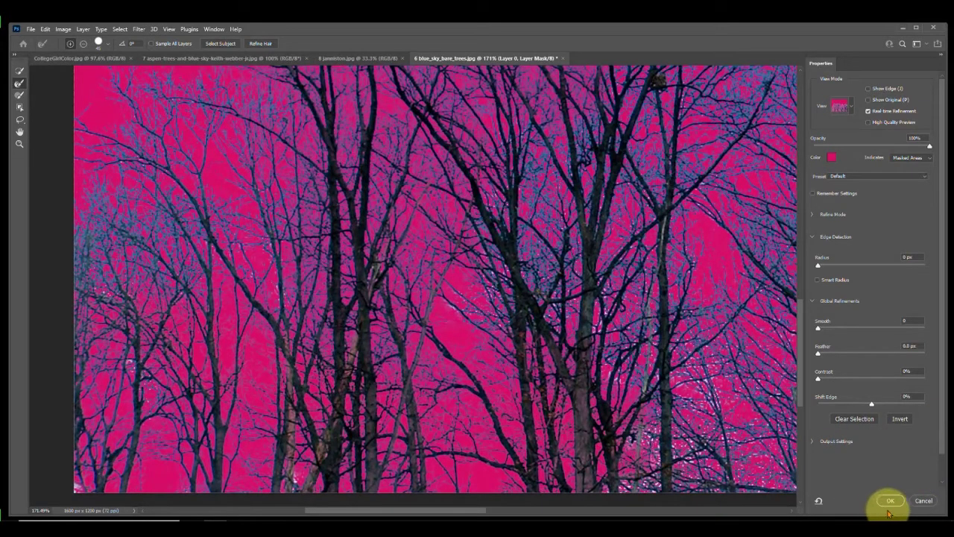
{"action": "left_click", "coordinate": [887, 500]}
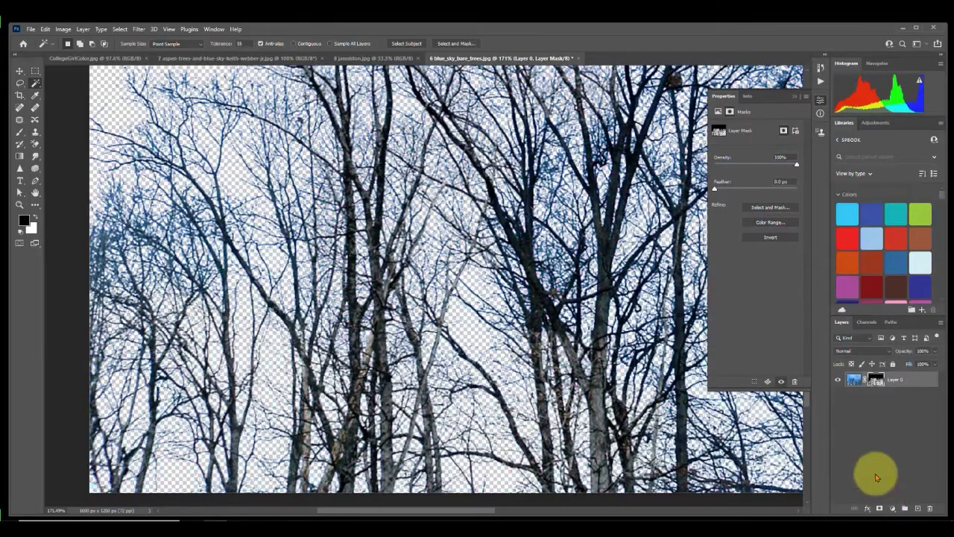
Step: Collapse the mask properties, add a new layer and fill it with the green color 20f239
{"action": "scroll", "coordinate": [391, 263], "scroll_direction": "down", "scroll_amount": 7}
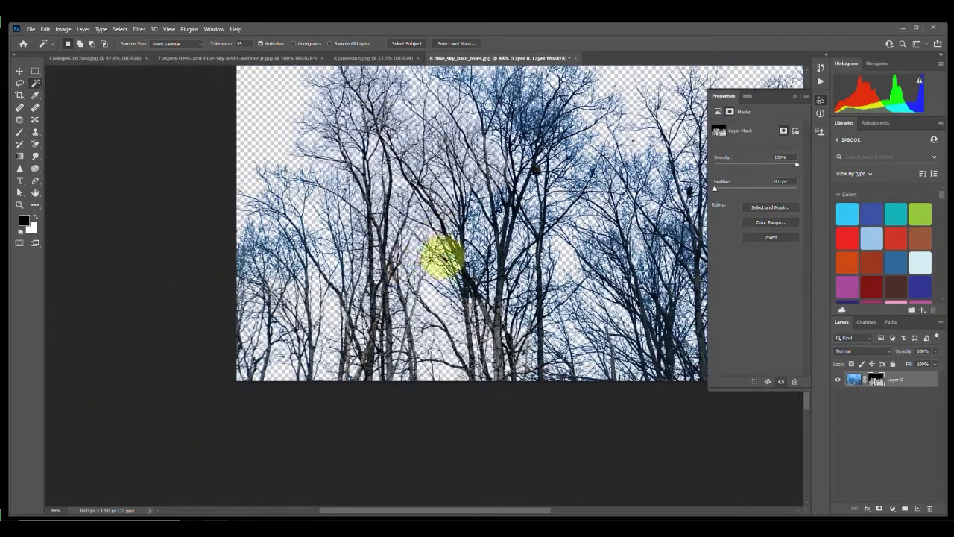
{"action": "left_click_drag", "start_coordinate": [444, 188], "coordinate": [396, 273]}
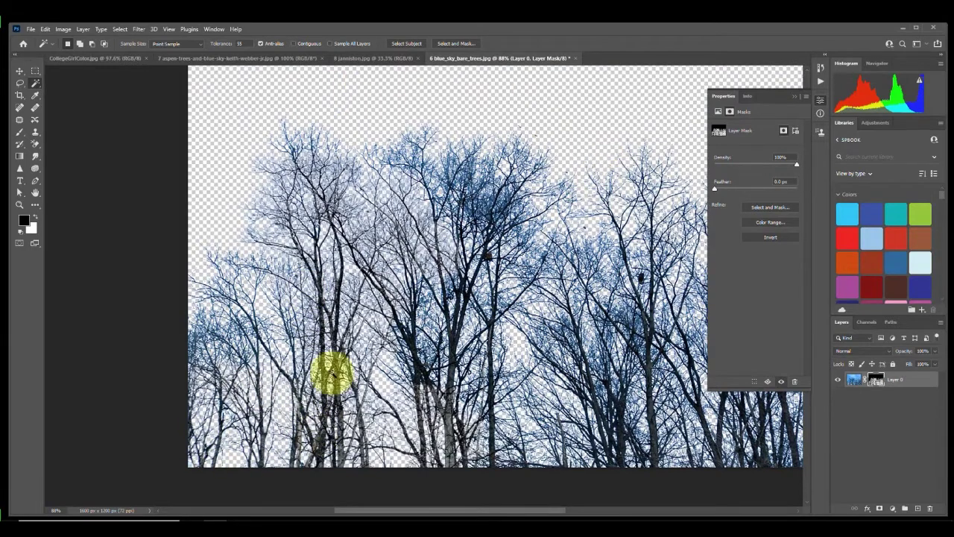
{"action": "left_click", "coordinate": [793, 99]}
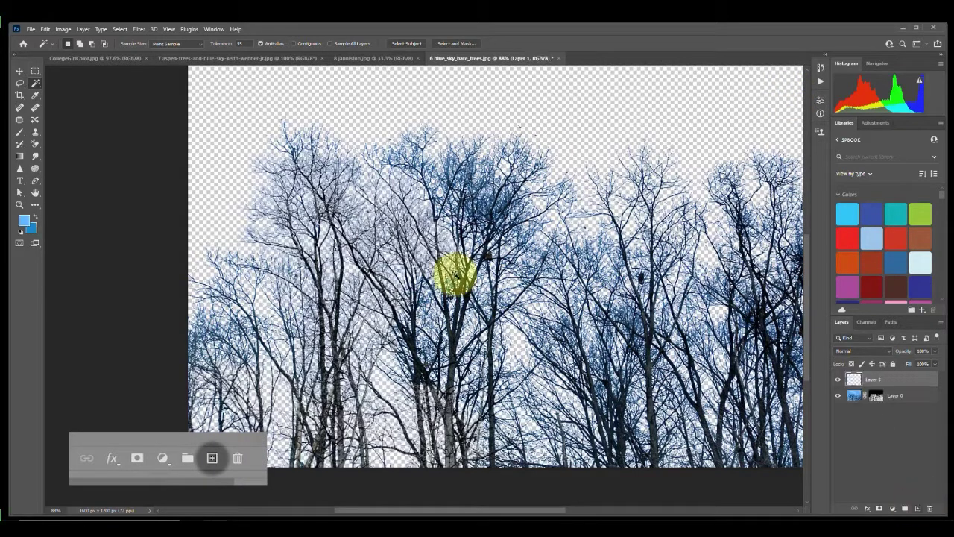
{"action": "left_click", "coordinate": [47, 29]}
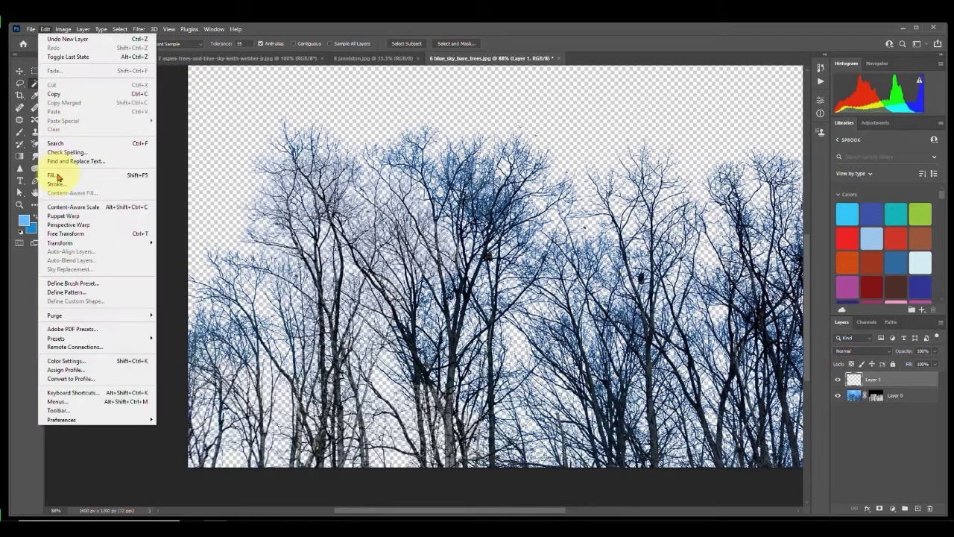
{"action": "left_click", "coordinate": [54, 174]}
{"action": "left_click", "coordinate": [440, 146]}
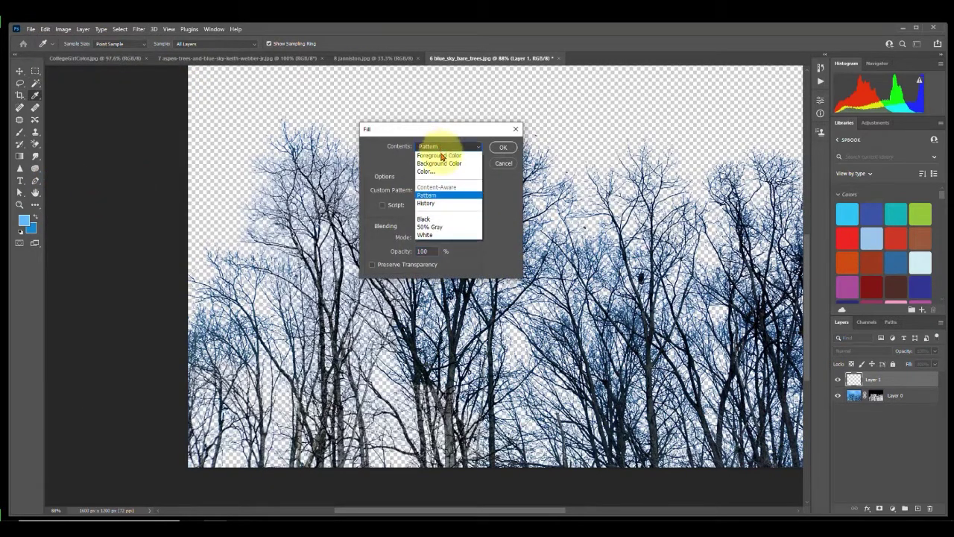
{"action": "left_click", "coordinate": [428, 172]}
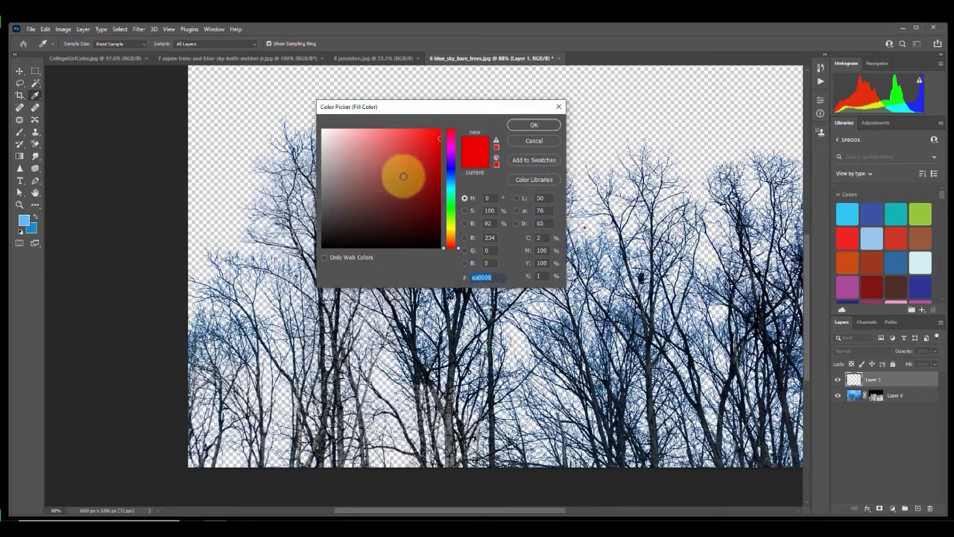
{"action": "left_click_drag", "start_coordinate": [454, 223], "coordinate": [424, 135]}
{"action": "left_click", "coordinate": [481, 146]}
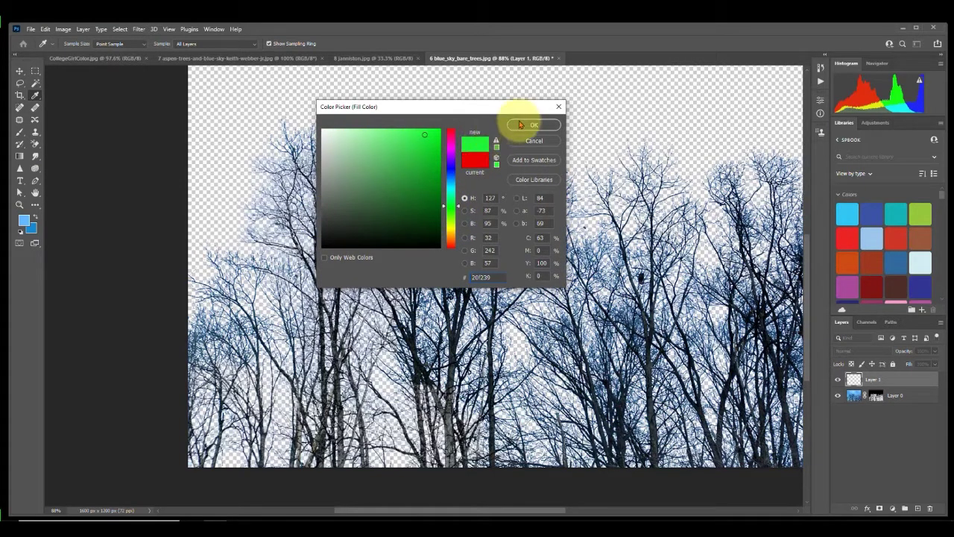
{"action": "left_click", "coordinate": [520, 125]}
{"action": "left_click", "coordinate": [497, 146]}
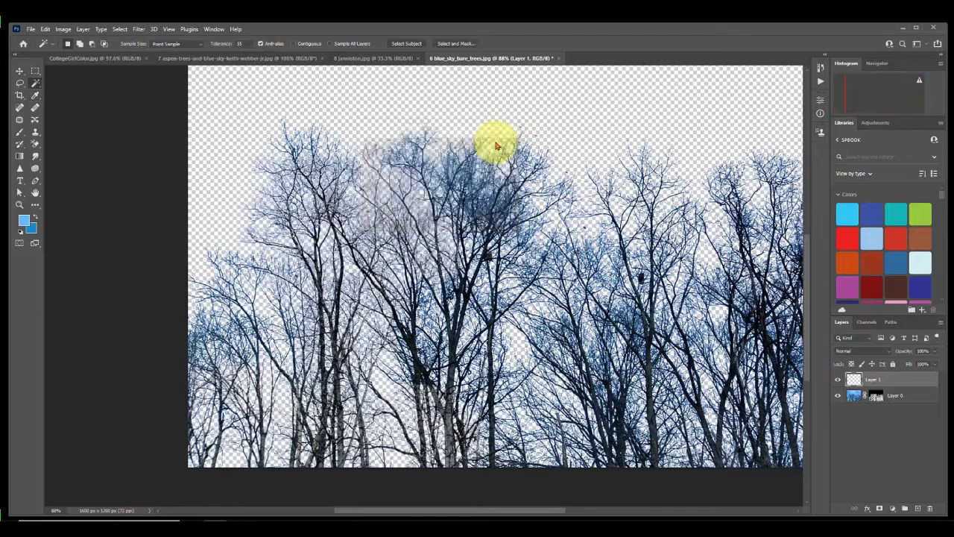
Step: Place the green layer beneath the masked tree layer and inspect the branch edges against it
{"action": "left_click_drag", "start_coordinate": [887, 384], "coordinate": [886, 399]}
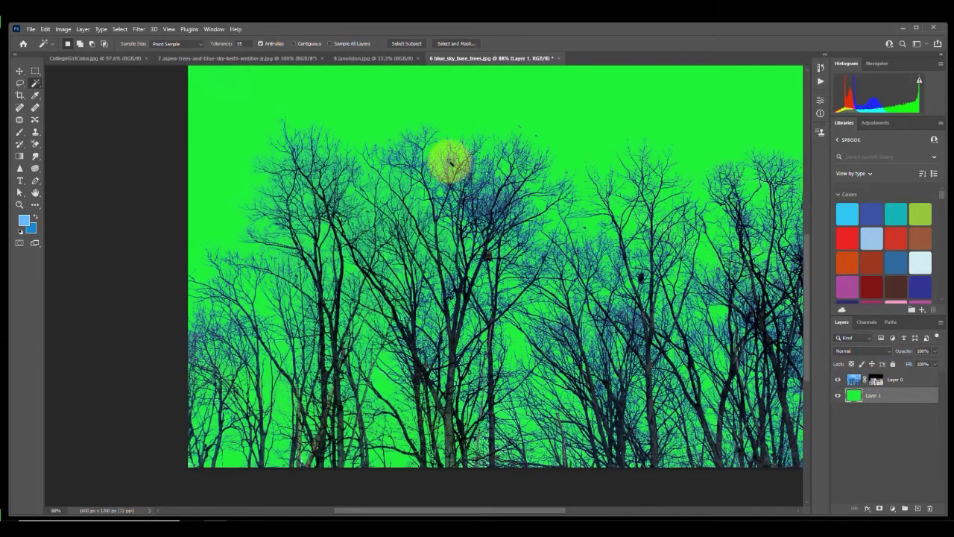
{"action": "scroll", "coordinate": [395, 156], "scroll_direction": "up", "scroll_amount": 1}
{"action": "scroll", "coordinate": [395, 157], "scroll_direction": "up", "scroll_amount": 1}
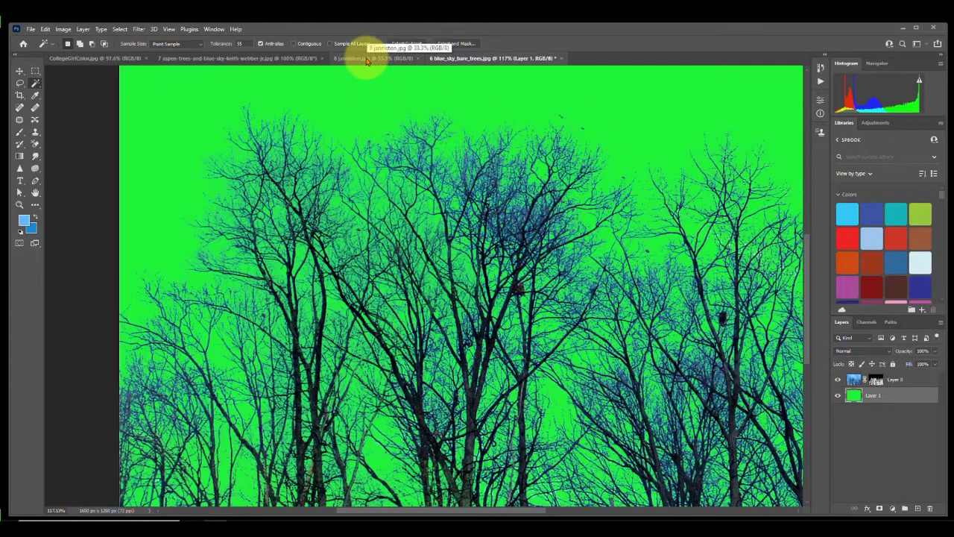
Step: Switch to the portrait 8 janniston.jpg, unlock its background layer and show the layer's properties
{"action": "left_click", "coordinate": [367, 60]}
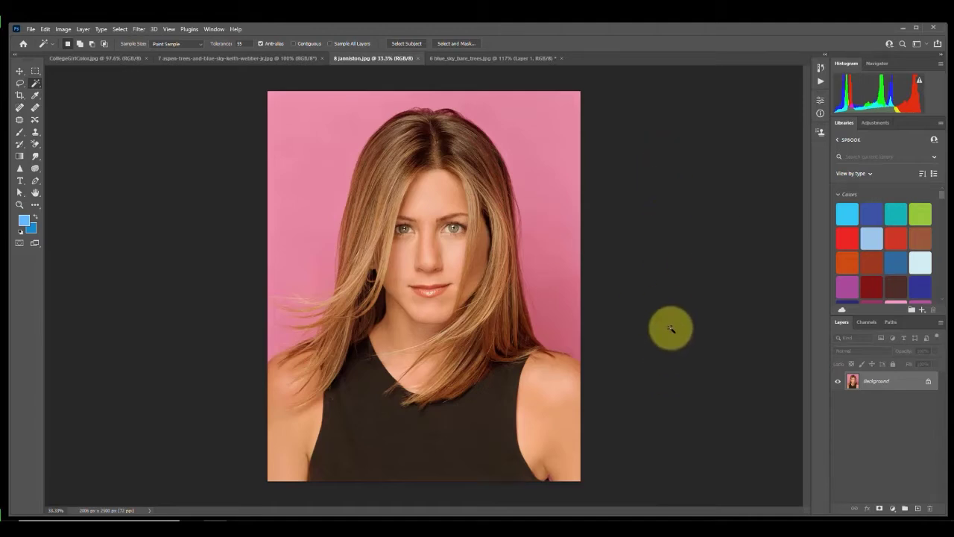
{"action": "left_click", "coordinate": [928, 386]}
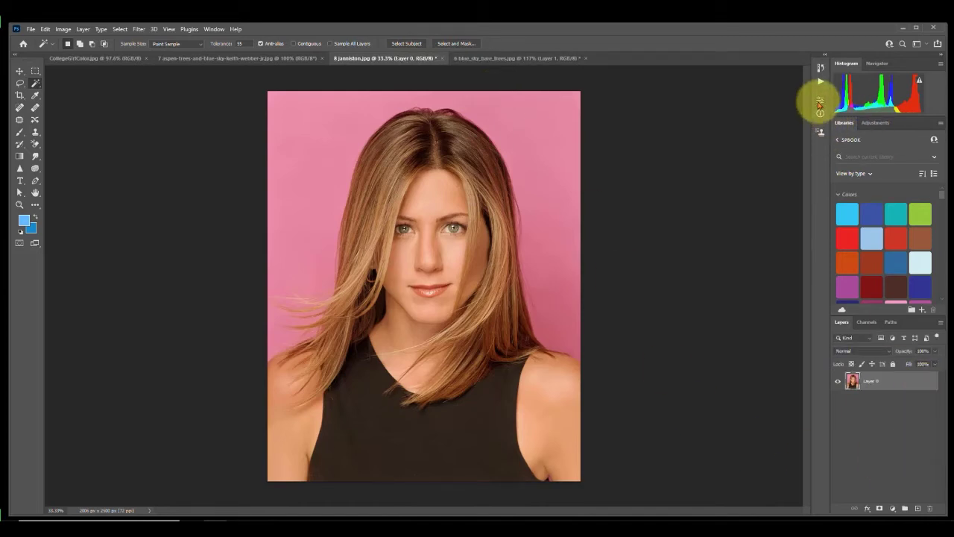
{"action": "left_click", "coordinate": [819, 104]}
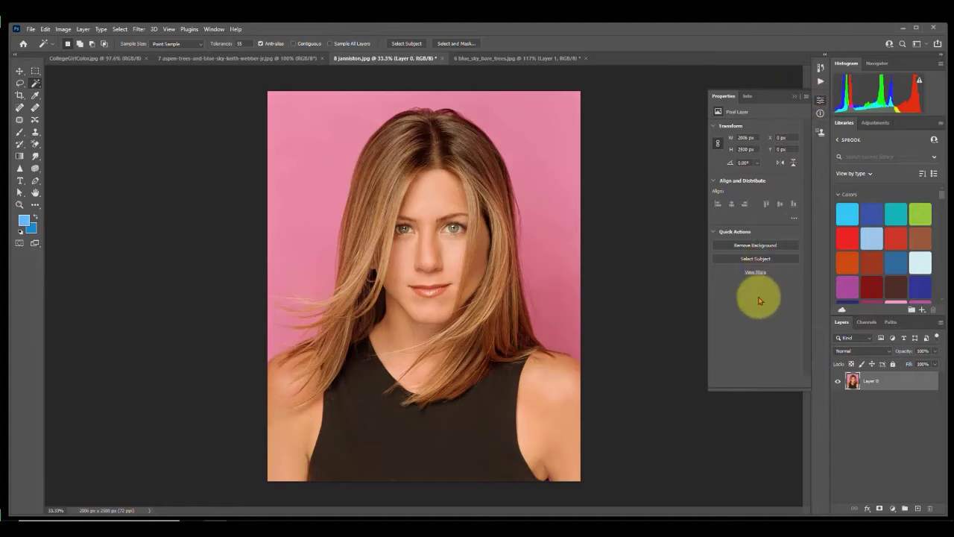
Step: Try the Remove Background quick action on the portrait layer and undo it
{"action": "left_click", "coordinate": [751, 246]}
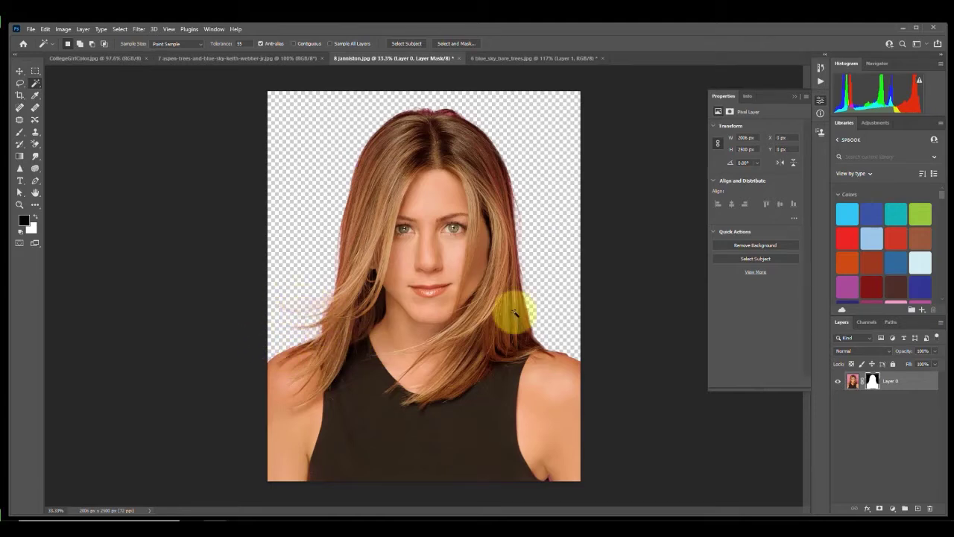
{"action": "key", "text": "ctrl+z"}
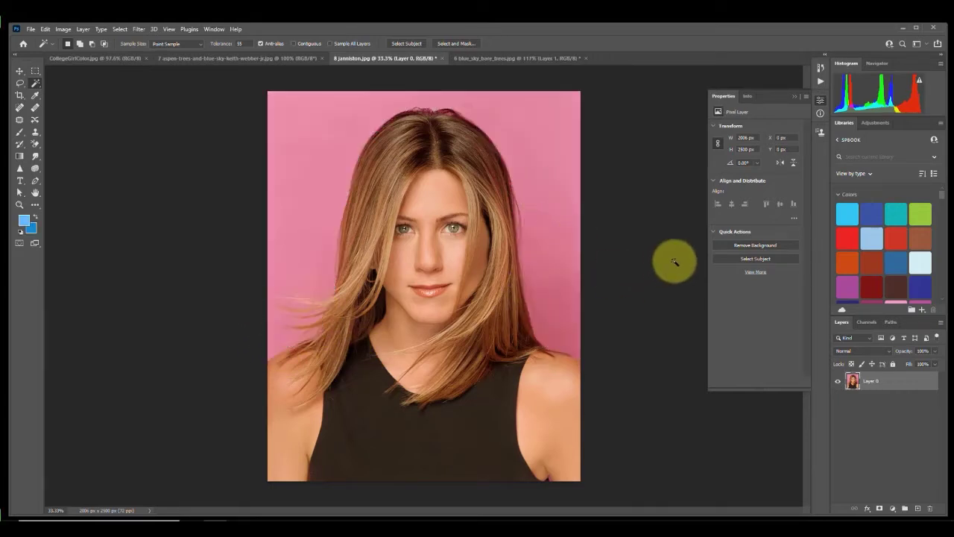
Step: Select the woman with Select Subject and open the selection in Select and Mask, keeping the Overlay view
{"action": "left_click", "coordinate": [761, 259]}
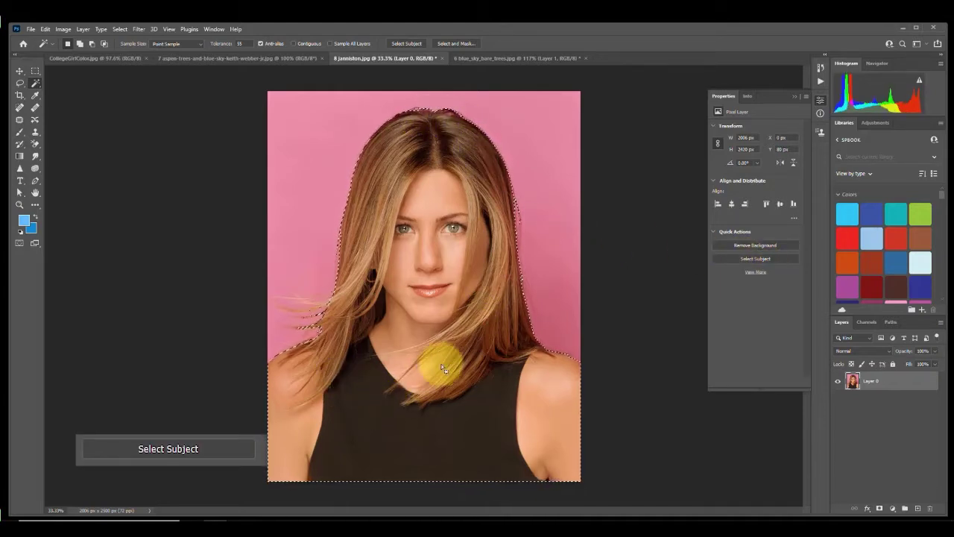
{"action": "left_click", "coordinate": [461, 45]}
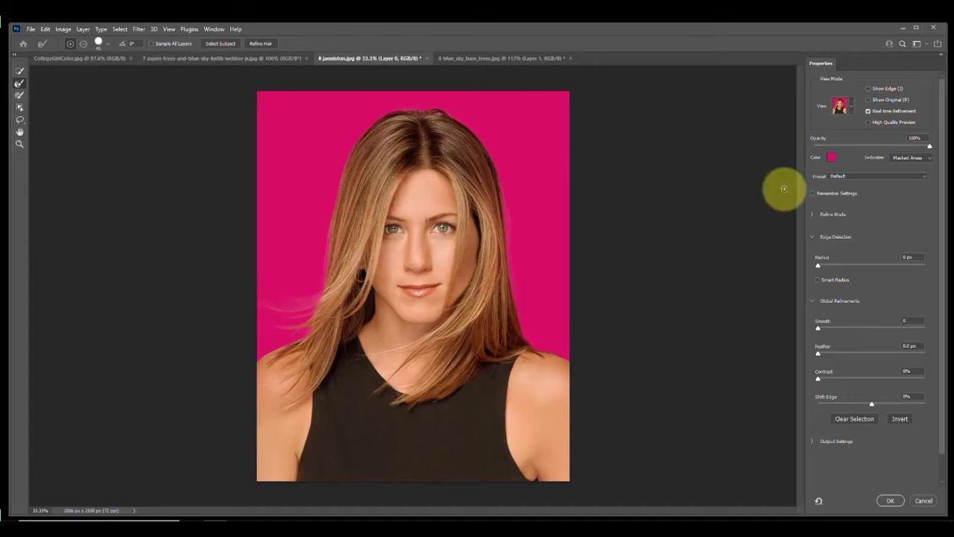
{"action": "left_click", "coordinate": [848, 106]}
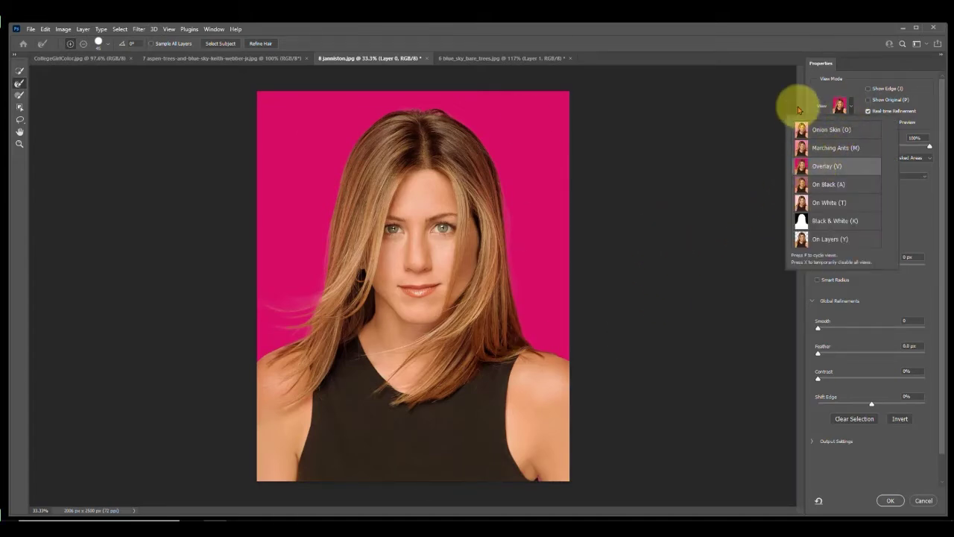
{"action": "left_click", "coordinate": [775, 32]}
Step: Change the portrait's overlay color to a bright green in the Color Picker
{"action": "left_click", "coordinate": [830, 159]}
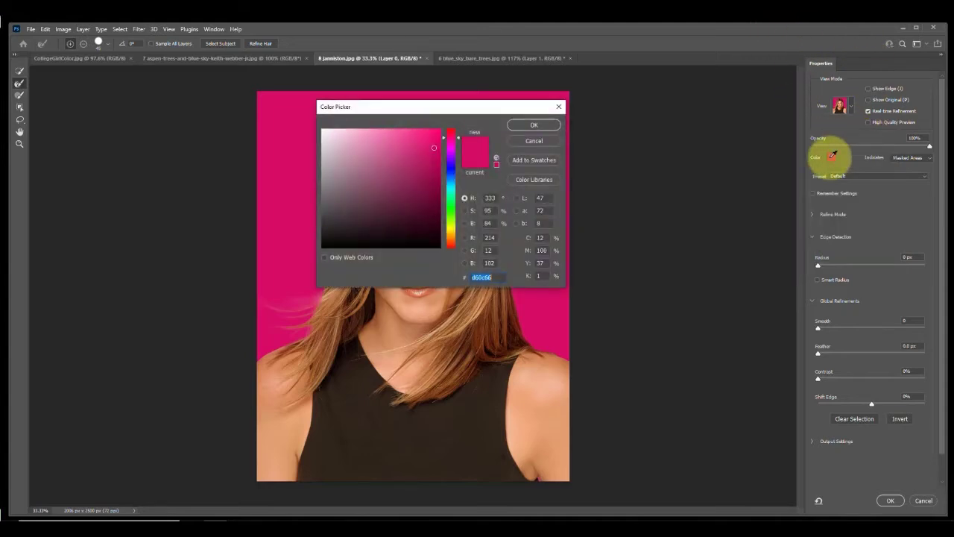
{"action": "left_click", "coordinate": [451, 199]}
{"action": "left_click", "coordinate": [441, 135]}
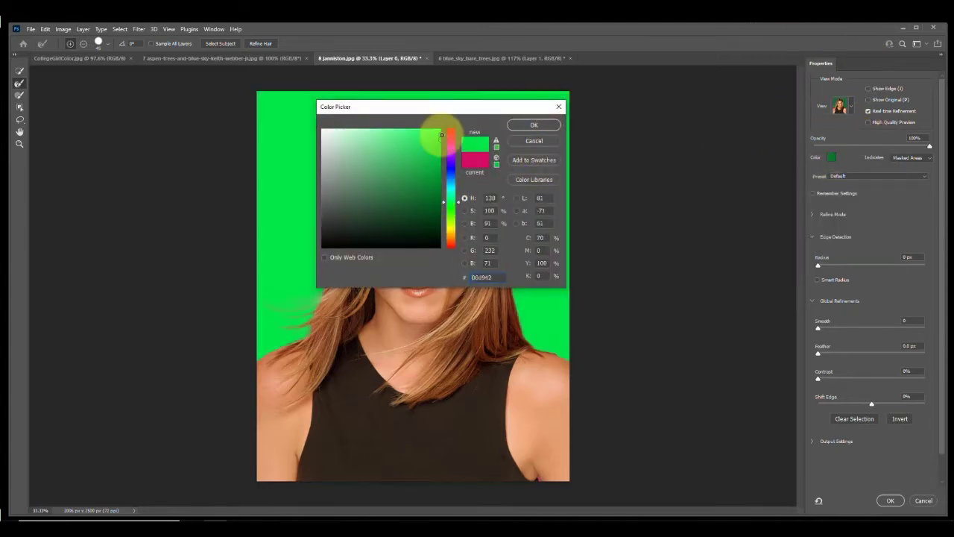
{"action": "left_click", "coordinate": [535, 125]}
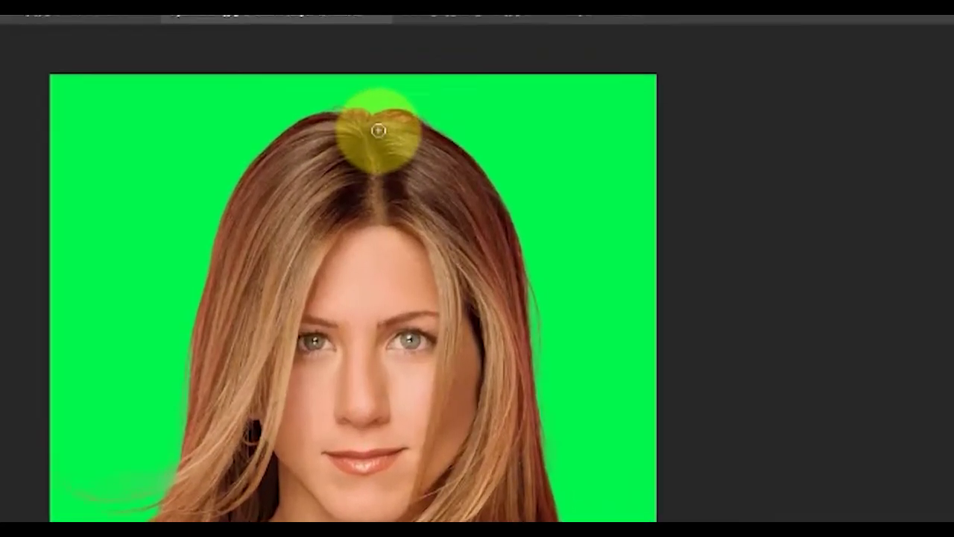
Step: Check the hair outline from crown to shoulders and refine the woman's loose side strands with the Refine Edge Brush
{"action": "scroll", "coordinate": [378, 116], "scroll_direction": "up", "scroll_amount": 6}
{"action": "left_click_drag", "start_coordinate": [393, 139], "coordinate": [457, 279]}
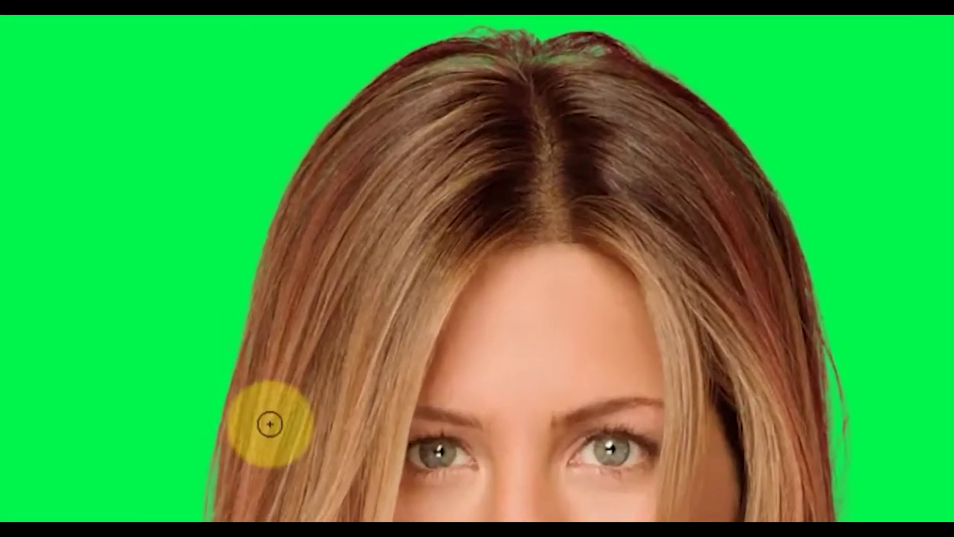
{"action": "left_click_drag", "start_coordinate": [251, 435], "coordinate": [251, 172]}
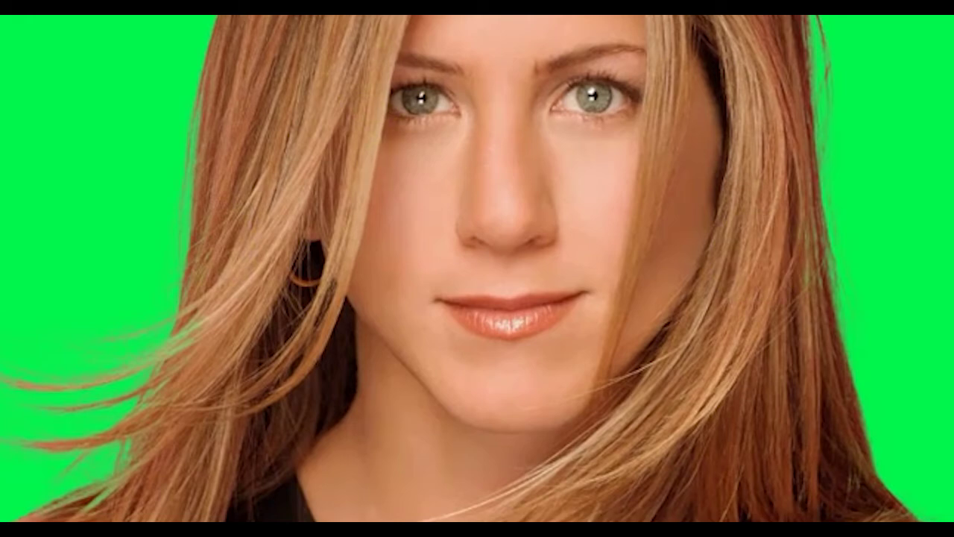
{"action": "left_click_drag", "start_coordinate": [475, 30], "coordinate": [387, 311]}
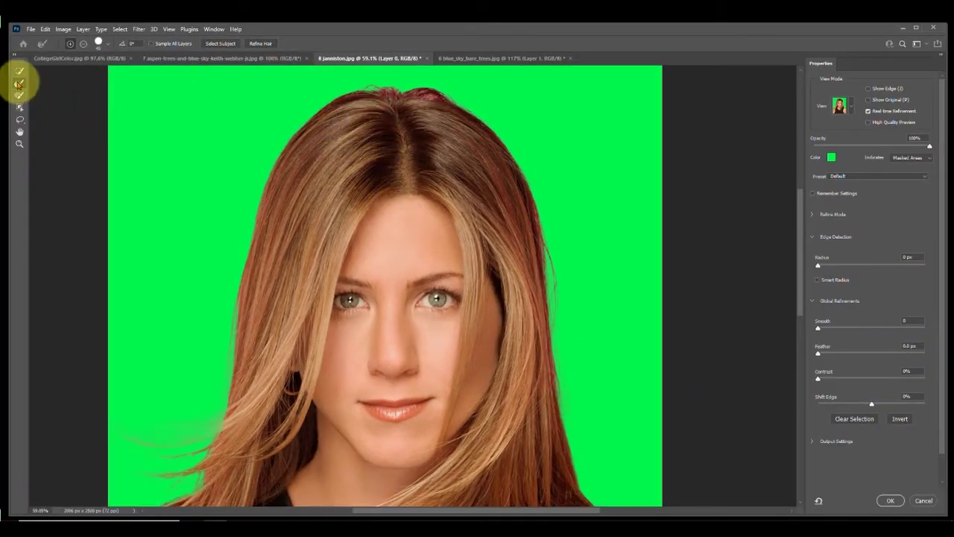
{"action": "left_click", "coordinate": [20, 83]}
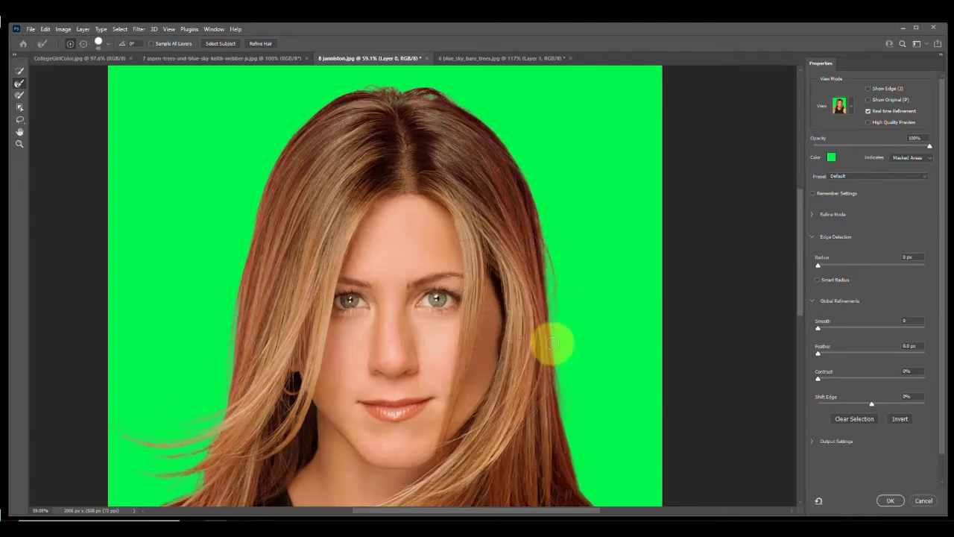
{"action": "left_click_drag", "start_coordinate": [530, 453], "coordinate": [559, 237]}
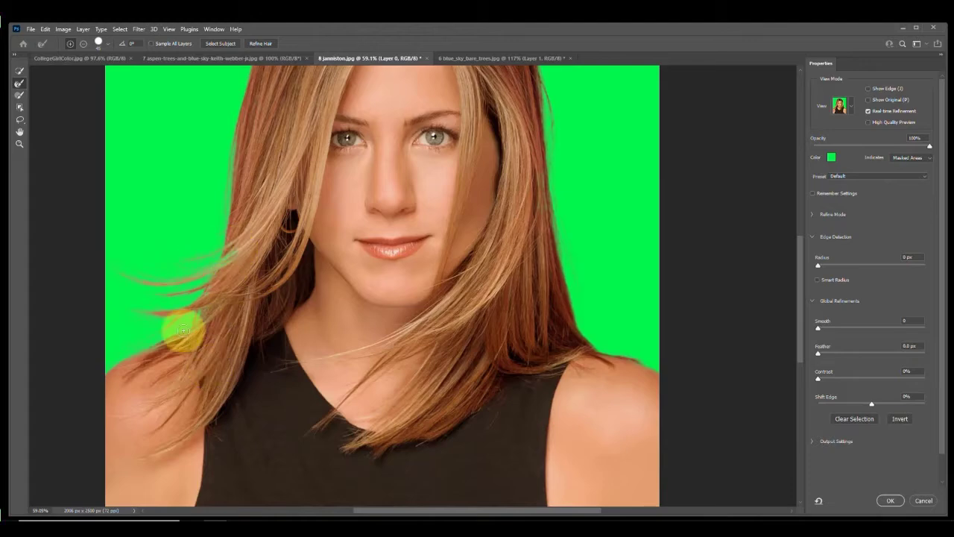
{"action": "scroll", "coordinate": [196, 360], "scroll_direction": "up", "scroll_amount": 3}
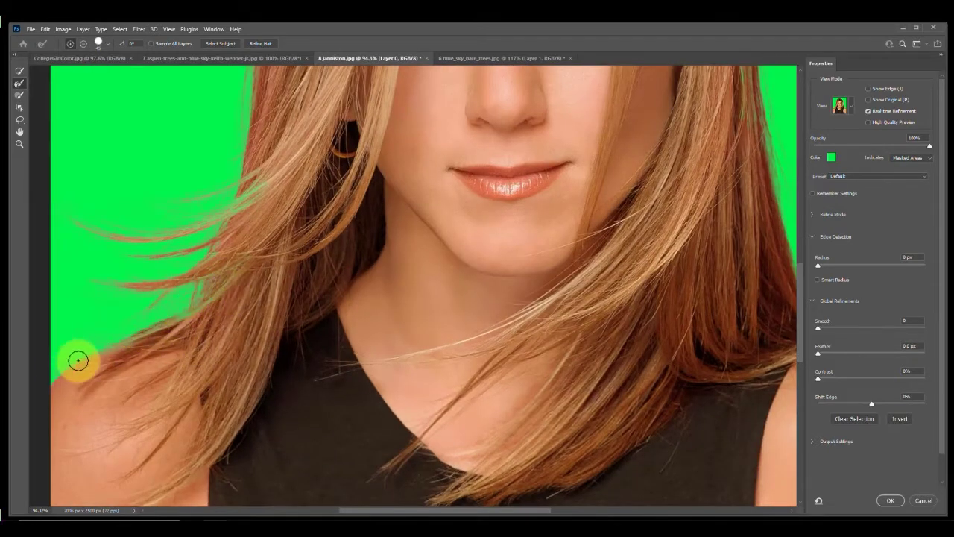
{"action": "mouse_move", "coordinate": [405, 147]}
{"action": "left_mouse_down"}
{"action": "mouse_move", "coordinate": [284, 477]}
{"action": "mouse_move", "coordinate": [280, 518]}
{"action": "left_mouse_up"}
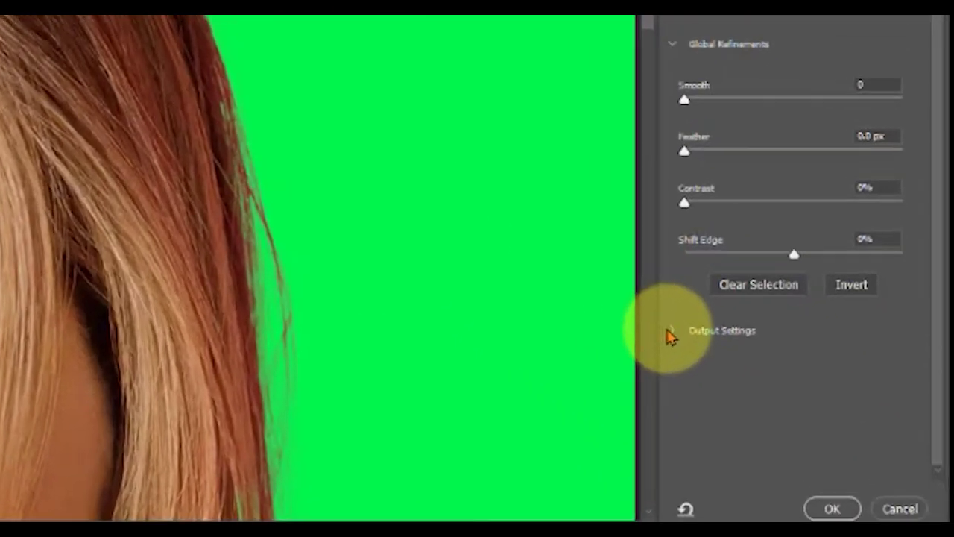
Step: Enable Decontaminate Colors and output the refined portrait selection as a New Layer with Layer Mask
{"action": "left_click", "coordinate": [756, 383]}
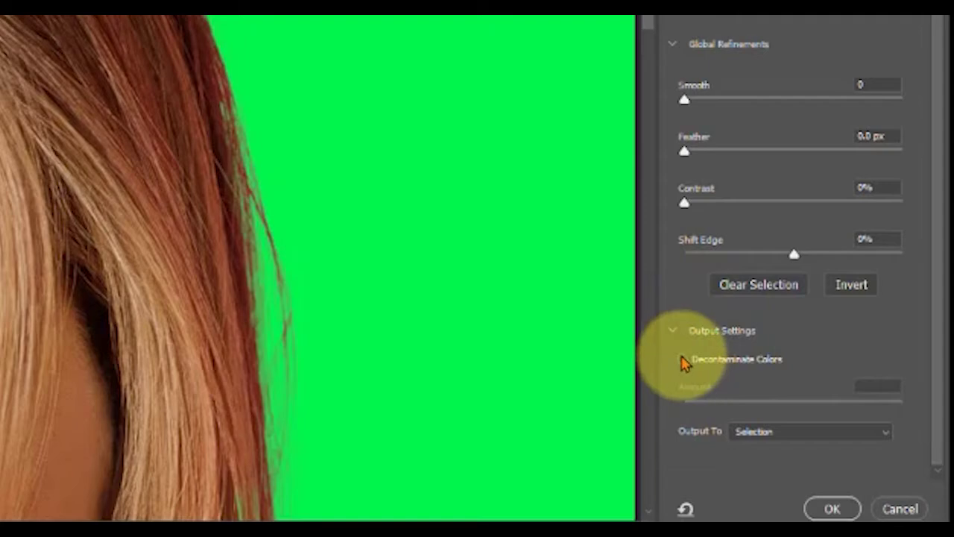
{"action": "left_click", "coordinate": [684, 361]}
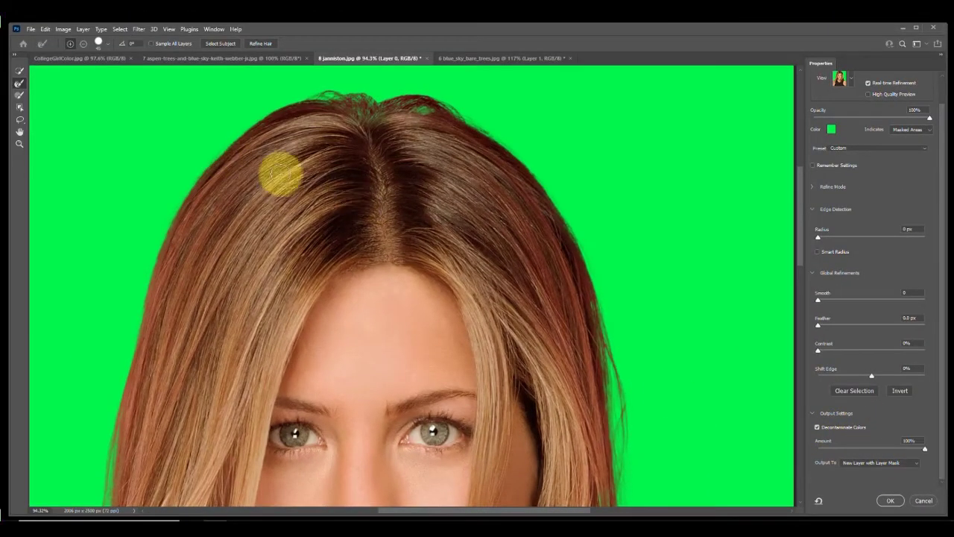
{"action": "left_click", "coordinate": [856, 462]}
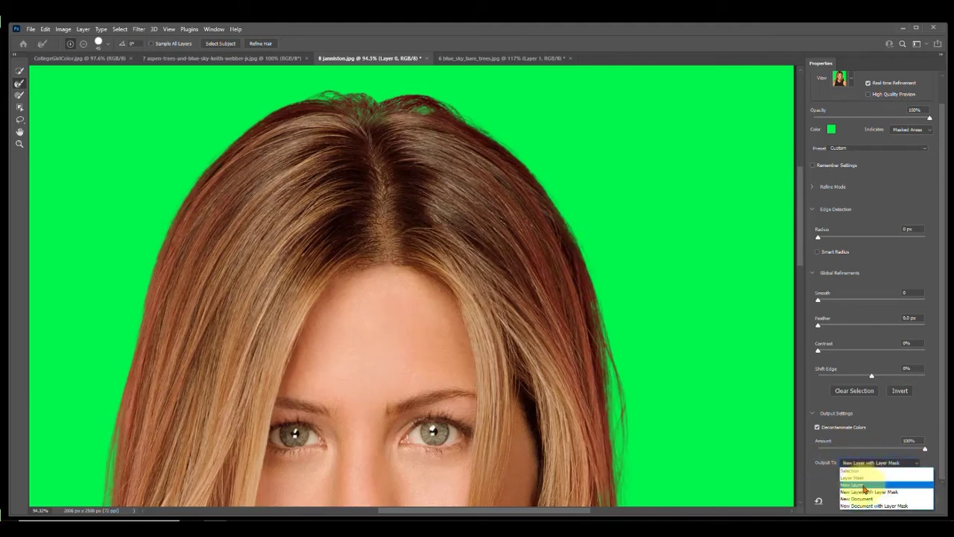
{"action": "left_click", "coordinate": [864, 492]}
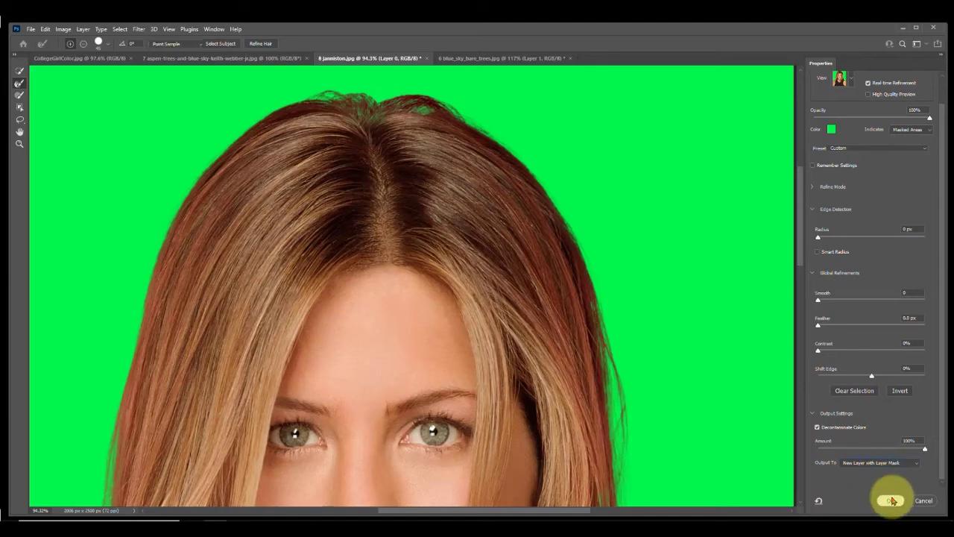
{"action": "left_click", "coordinate": [891, 500]}
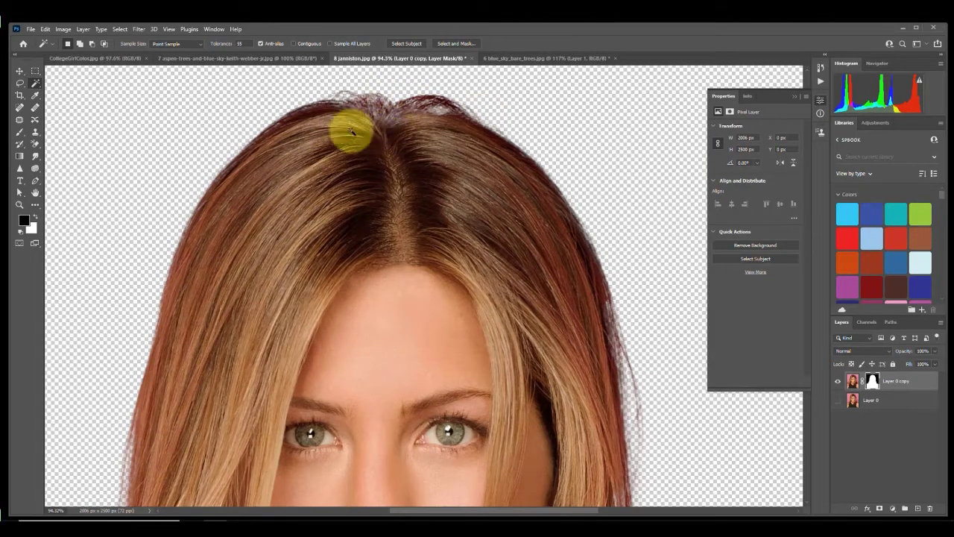
Step: Paint white on the portrait's layer mask at the hair parting with a 25 px Brush to restore see-through hair
{"action": "scroll", "coordinate": [389, 134], "scroll_direction": "up", "scroll_amount": 3}
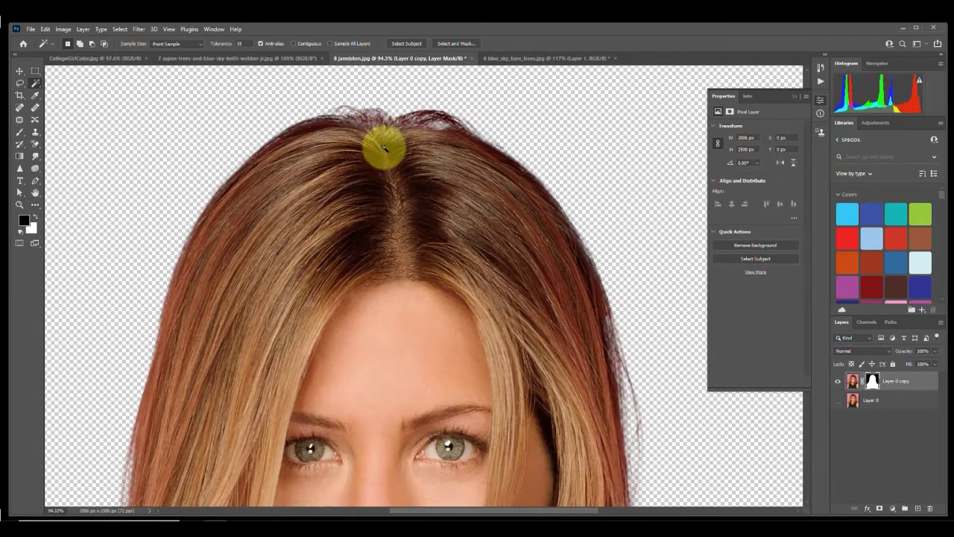
{"action": "scroll", "coordinate": [380, 125], "scroll_direction": "up", "scroll_amount": 2}
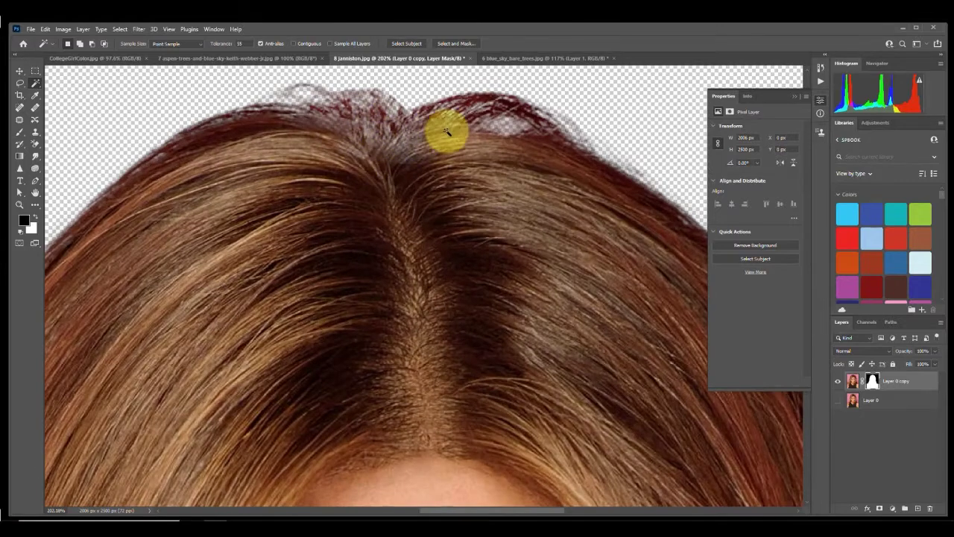
{"action": "scroll", "coordinate": [401, 142], "scroll_direction": "down", "scroll_amount": 2}
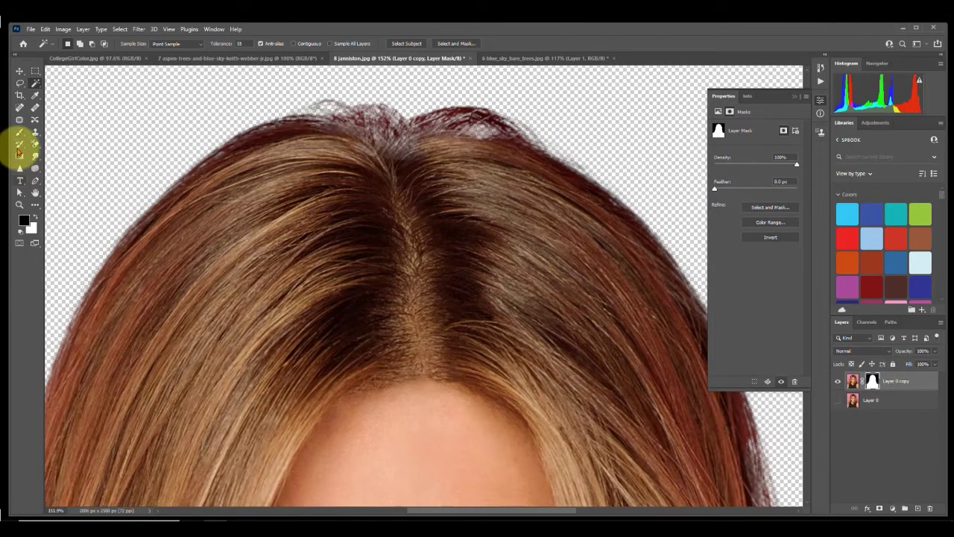
{"action": "left_click", "coordinate": [20, 132]}
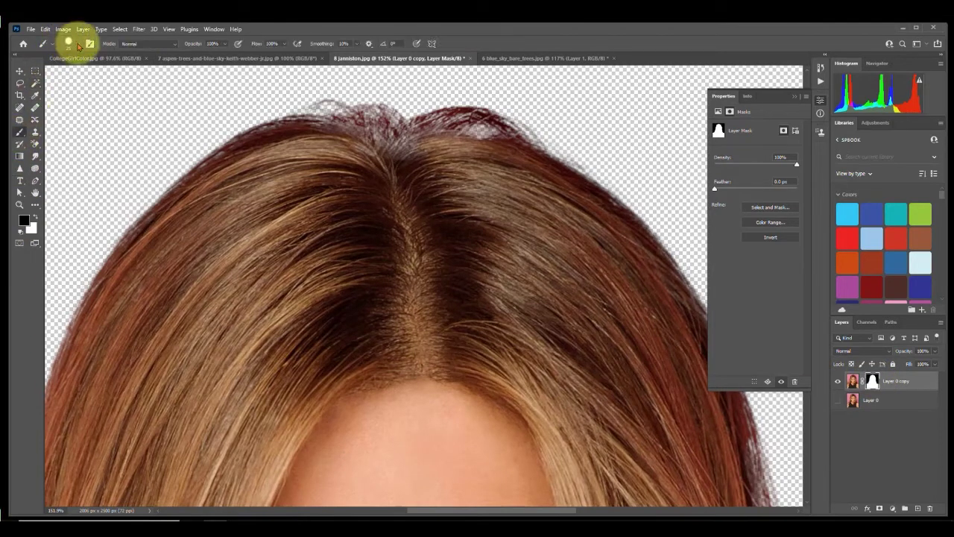
{"action": "left_click", "coordinate": [77, 45]}
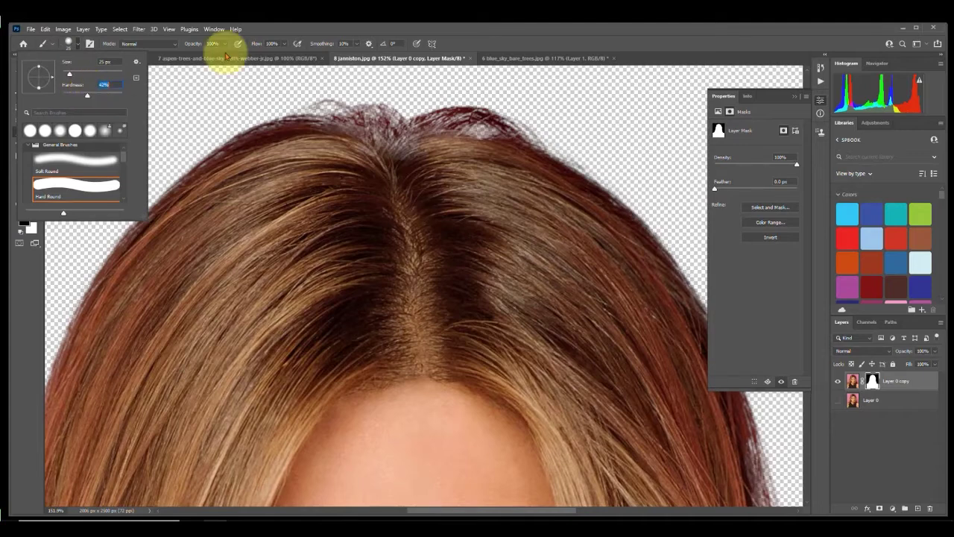
{"action": "left_click", "coordinate": [291, 31]}
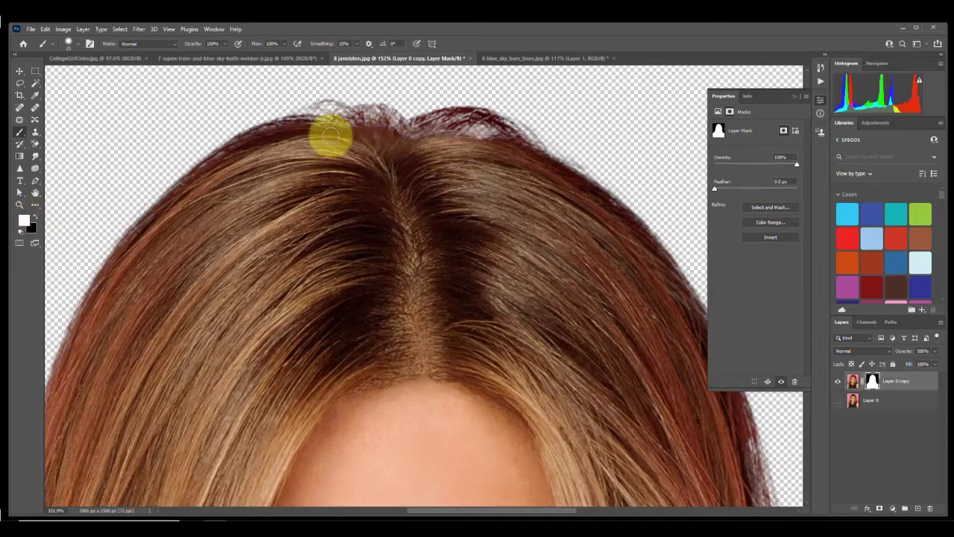
Step: Lower the brush hardness and paint white on the mask across the remaining see-through hair on both sides of the parting
{"action": "left_click", "coordinate": [77, 45]}
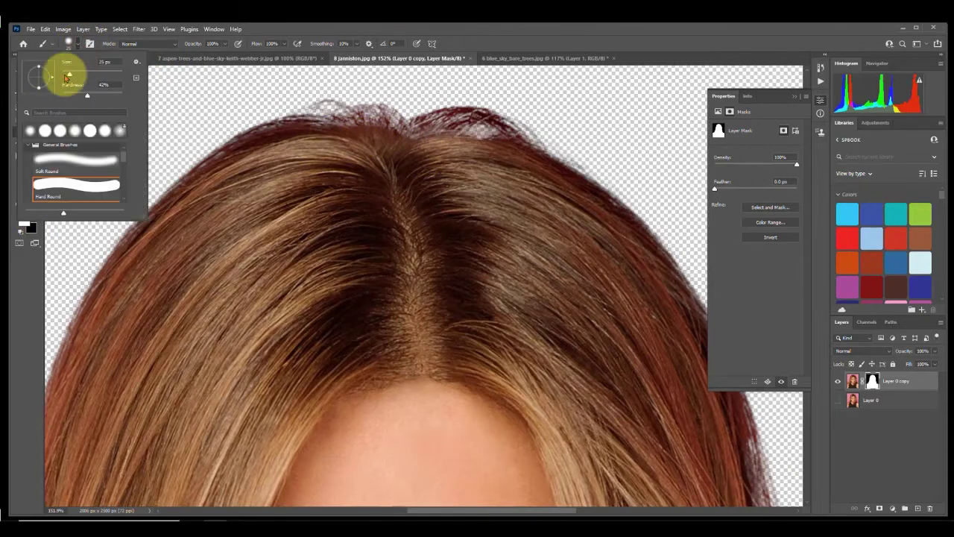
{"action": "left_click", "coordinate": [68, 95]}
{"action": "left_click", "coordinate": [260, 29]}
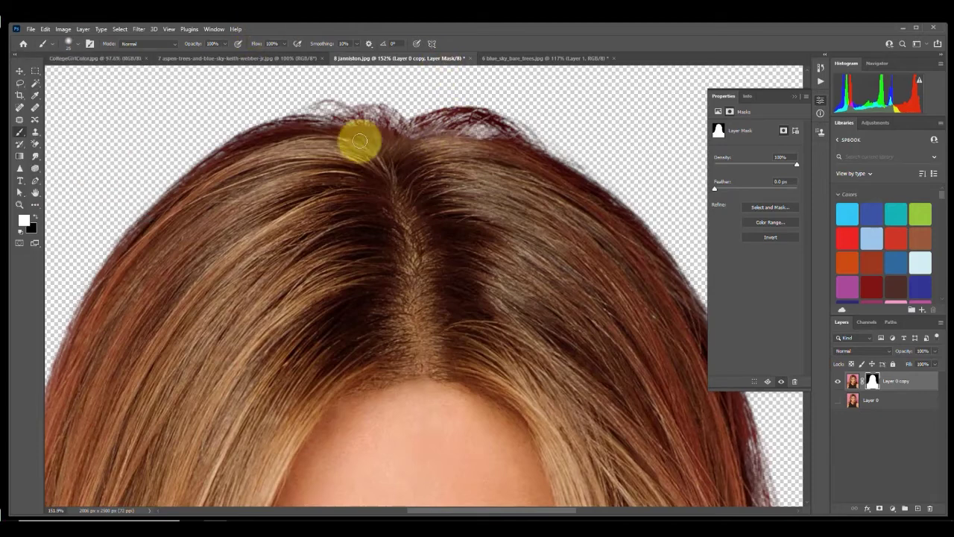
{"action": "mouse_move", "coordinate": [365, 131]}
{"action": "left_mouse_down"}
{"action": "mouse_move", "coordinate": [422, 151]}
{"action": "mouse_move", "coordinate": [381, 126]}
{"action": "mouse_move", "coordinate": [449, 147]}
{"action": "mouse_move", "coordinate": [466, 131]}
{"action": "mouse_move", "coordinate": [431, 158]}
{"action": "left_mouse_up"}
Step: Set the brush opacity to 51%, undo a trial black stroke, and paint white on the mask over the crown hair
{"action": "key", "text": "x"}
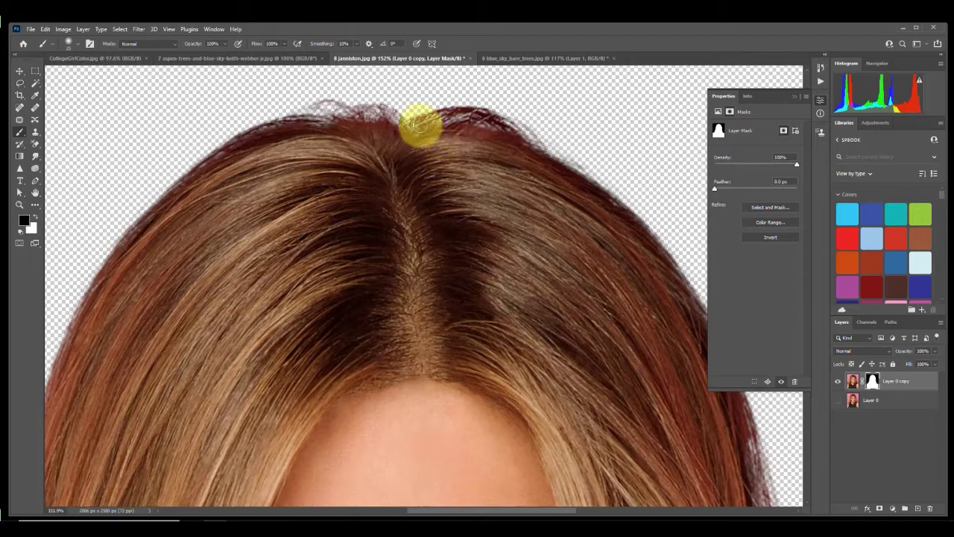
{"action": "left_click", "coordinate": [204, 56]}
{"action": "left_click_drag", "start_coordinate": [321, 131], "coordinate": [312, 133]}
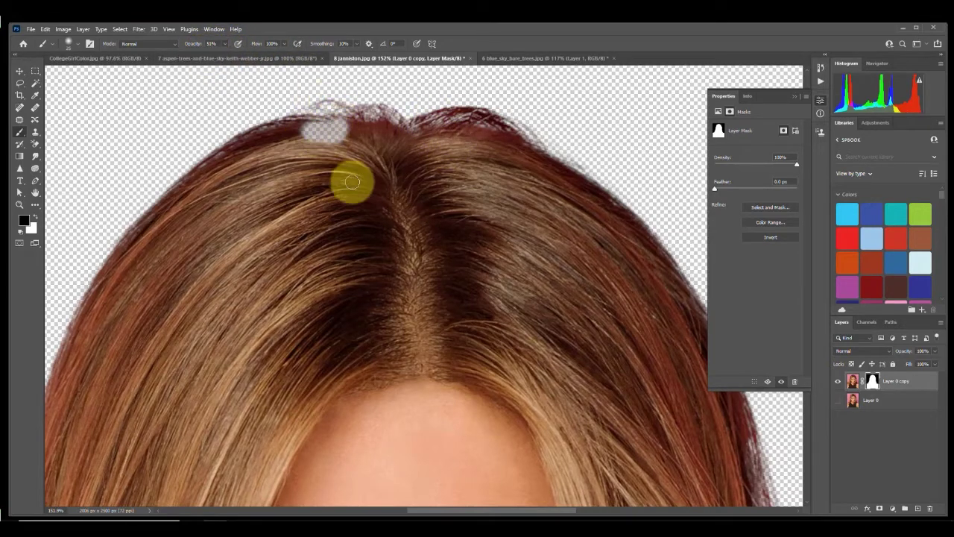
{"action": "key", "text": "ctrl+z"}
{"action": "left_click", "coordinate": [35, 217]}
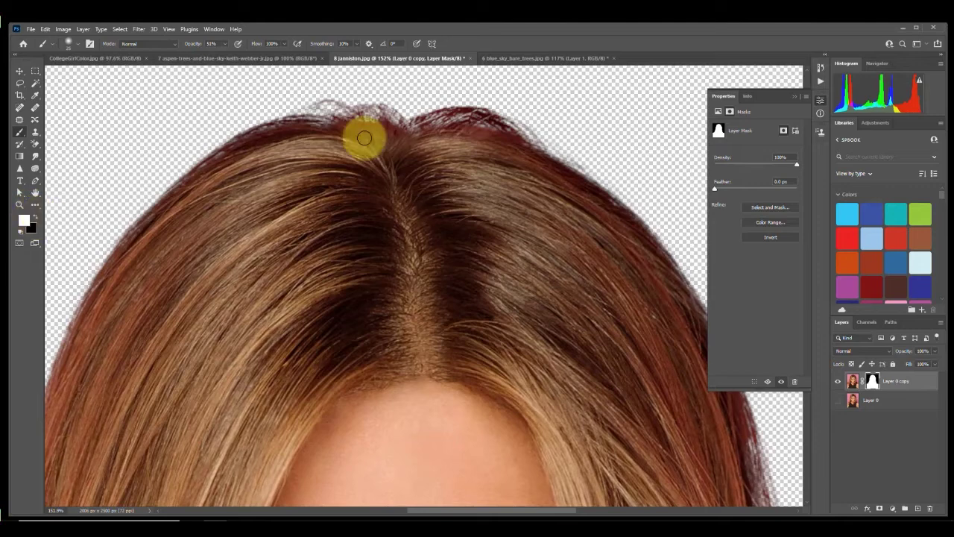
{"action": "mouse_move", "coordinate": [380, 122]}
{"action": "left_mouse_down"}
{"action": "mouse_move", "coordinate": [514, 146]}
{"action": "mouse_move", "coordinate": [400, 152]}
{"action": "mouse_move", "coordinate": [354, 139]}
{"action": "left_mouse_up"}
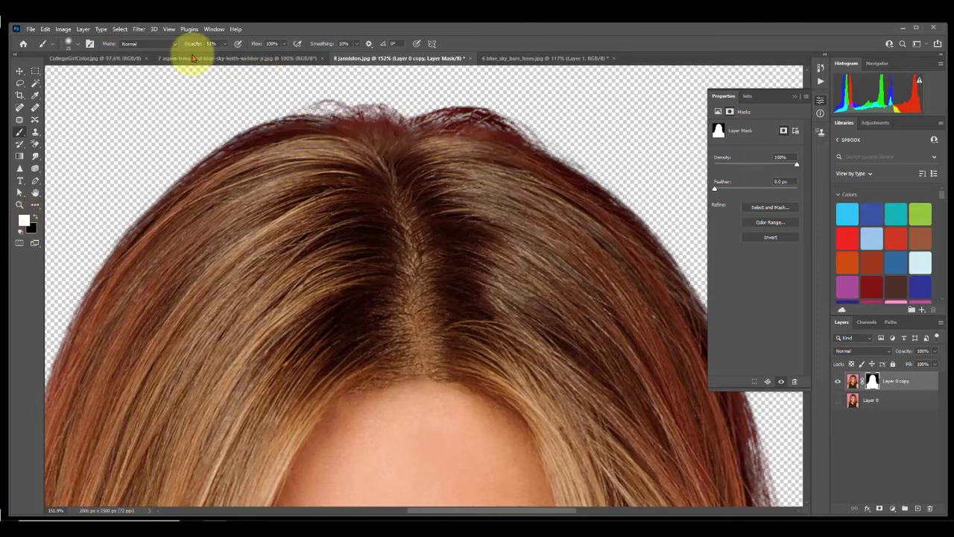
Step: Examine the cutout's hair edges along the forehead, loose strands, neck and shoulders for see-through areas
{"action": "scroll", "coordinate": [326, 448], "scroll_direction": "down", "scroll_amount": 6}
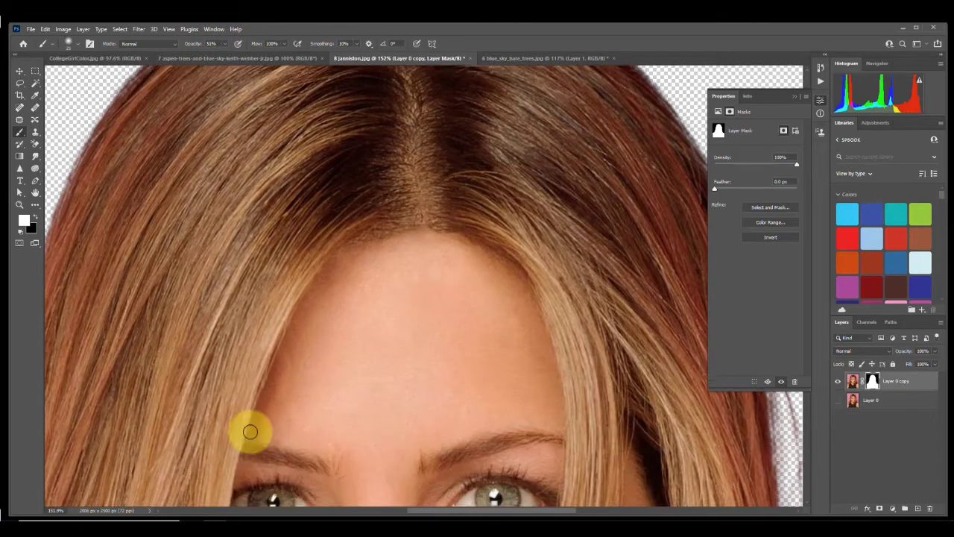
{"action": "left_click_drag", "start_coordinate": [358, 272], "coordinate": [430, 84]}
{"action": "scroll", "coordinate": [247, 363], "scroll_direction": "down", "scroll_amount": 5}
{"action": "scroll", "coordinate": [330, 224], "scroll_direction": "left", "scroll_amount": 2}
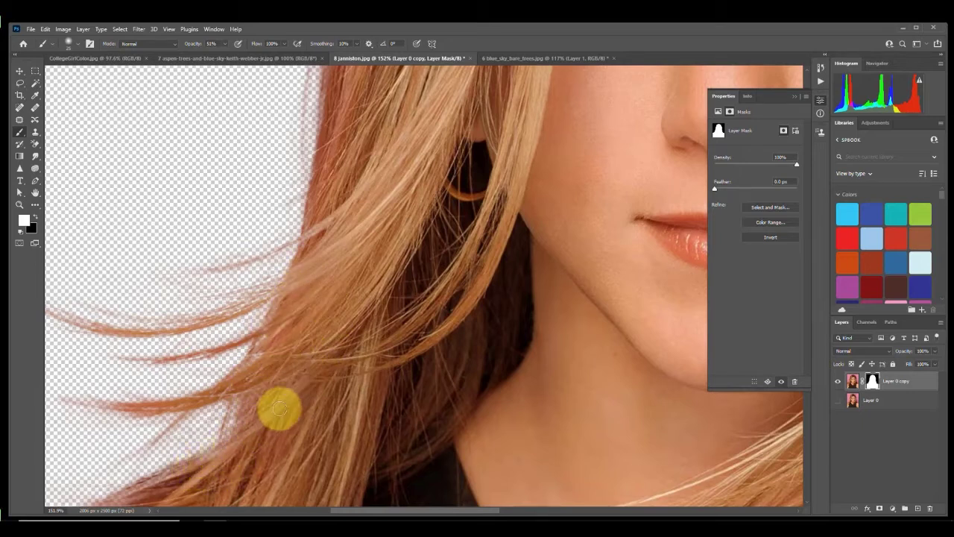
{"action": "scroll", "coordinate": [410, 213], "scroll_direction": "down", "scroll_amount": 2}
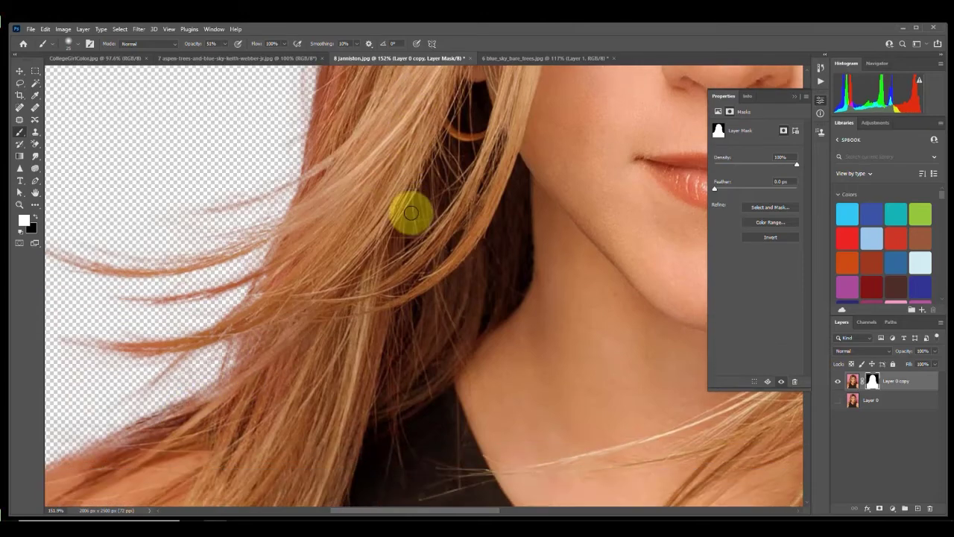
{"action": "scroll", "coordinate": [410, 213], "scroll_direction": "up", "scroll_amount": 2}
{"action": "scroll", "coordinate": [411, 213], "scroll_direction": "down", "scroll_amount": 6}
{"action": "left_click_drag", "start_coordinate": [538, 149], "coordinate": [501, 290]}
{"action": "scroll", "coordinate": [515, 283], "scroll_direction": "down", "scroll_amount": 1}
{"action": "scroll", "coordinate": [534, 295], "scroll_direction": "up", "scroll_amount": 5}
{"action": "scroll", "coordinate": [579, 302], "scroll_direction": "up", "scroll_amount": 5}
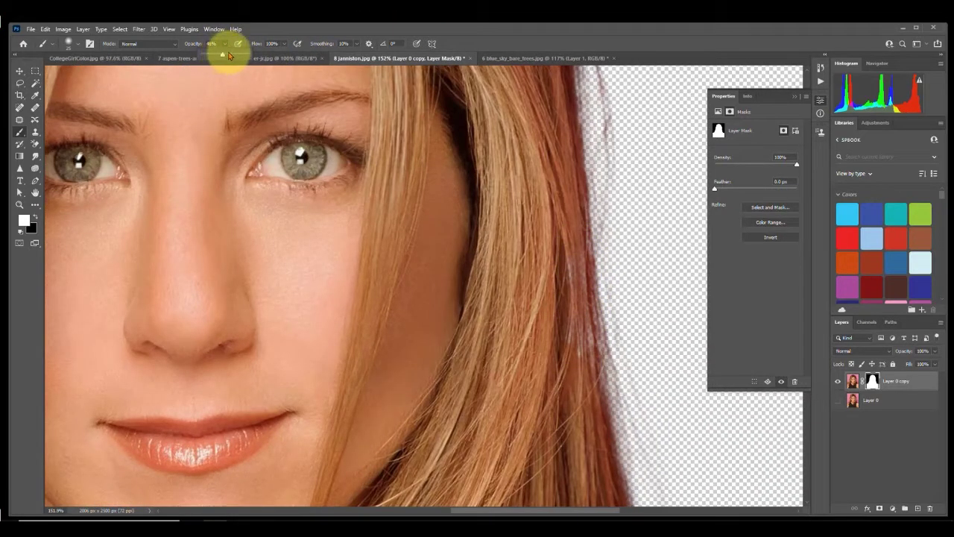
Step: Set the brush opacity to 100% and paint white on the mask over the see-through hair beside the cheek
{"action": "left_click_drag", "start_coordinate": [229, 54], "coordinate": [255, 53]}
{"action": "mouse_move", "coordinate": [558, 242]}
{"action": "left_mouse_down"}
{"action": "mouse_move", "coordinate": [561, 276]}
{"action": "mouse_move", "coordinate": [564, 249]}
{"action": "mouse_move", "coordinate": [581, 305]}
{"action": "mouse_move", "coordinate": [570, 372]}
{"action": "mouse_move", "coordinate": [570, 193]}
{"action": "mouse_move", "coordinate": [591, 439]}
{"action": "mouse_move", "coordinate": [557, 352]}
{"action": "mouse_move", "coordinate": [566, 380]}
{"action": "mouse_move", "coordinate": [532, 220]}
{"action": "mouse_move", "coordinate": [536, 138]}
{"action": "left_mouse_up"}
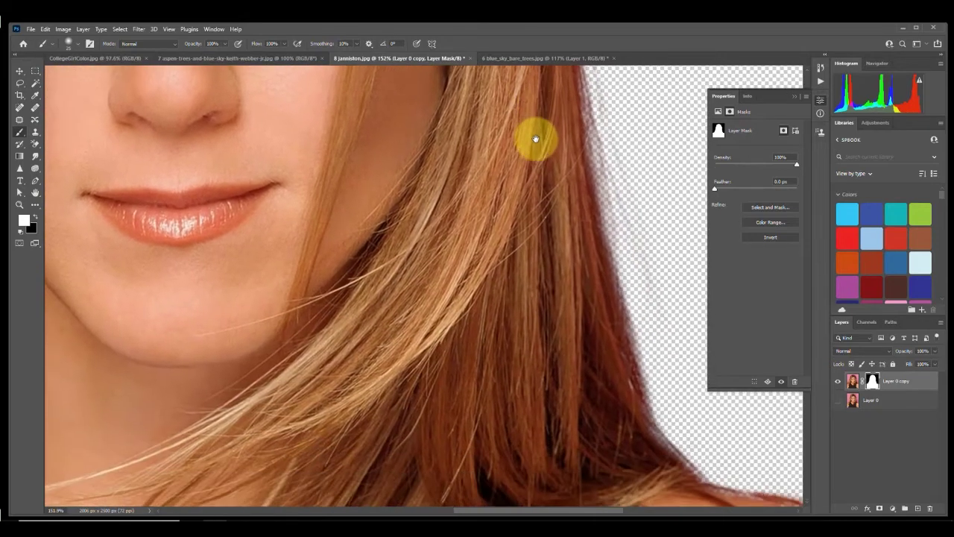
{"action": "mouse_move", "coordinate": [591, 270]}
{"action": "left_mouse_down"}
{"action": "mouse_move", "coordinate": [618, 345]}
{"action": "mouse_move", "coordinate": [615, 418]}
{"action": "mouse_move", "coordinate": [385, 399]}
{"action": "left_mouse_up"}
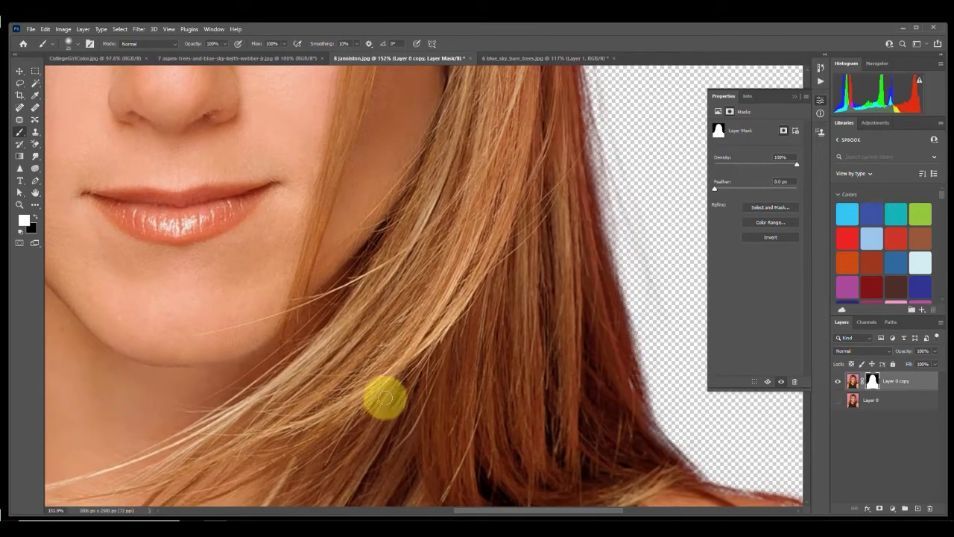
{"action": "scroll", "coordinate": [389, 377], "scroll_direction": "down", "scroll_amount": 6}
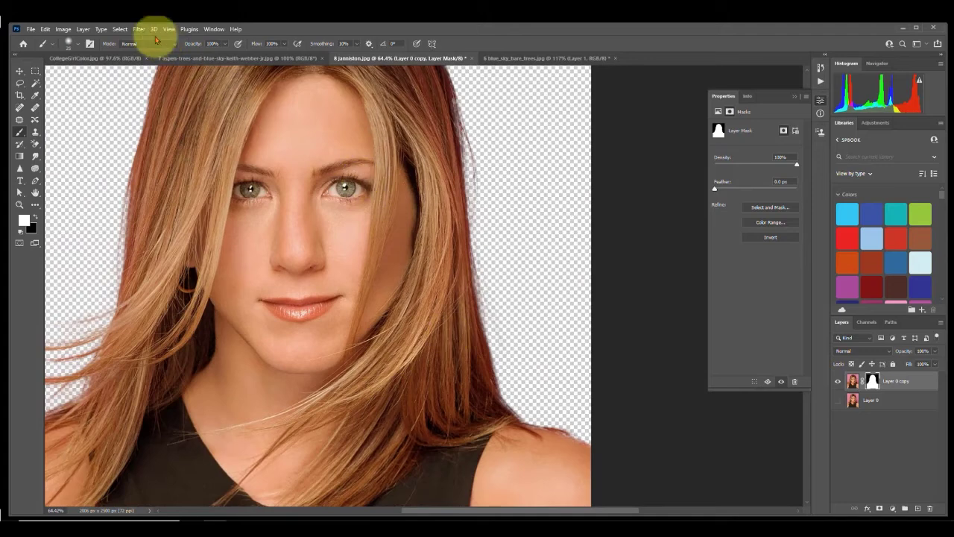
Step: Switch to CollegeGirlColor.jpg, select the woman with Select Subject and open the selection in Select and Mask
{"action": "left_click", "coordinate": [62, 59]}
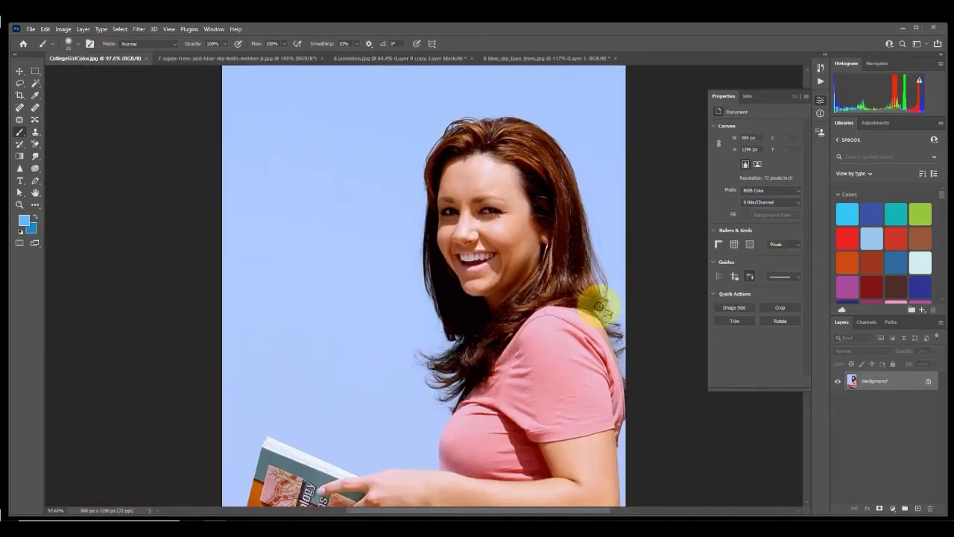
{"action": "left_click", "coordinate": [33, 85]}
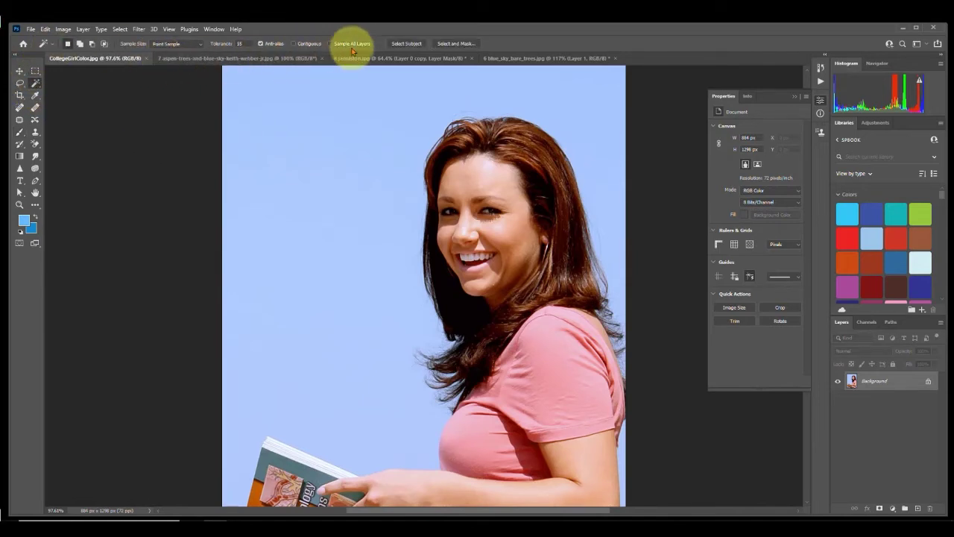
{"action": "left_click", "coordinate": [401, 44]}
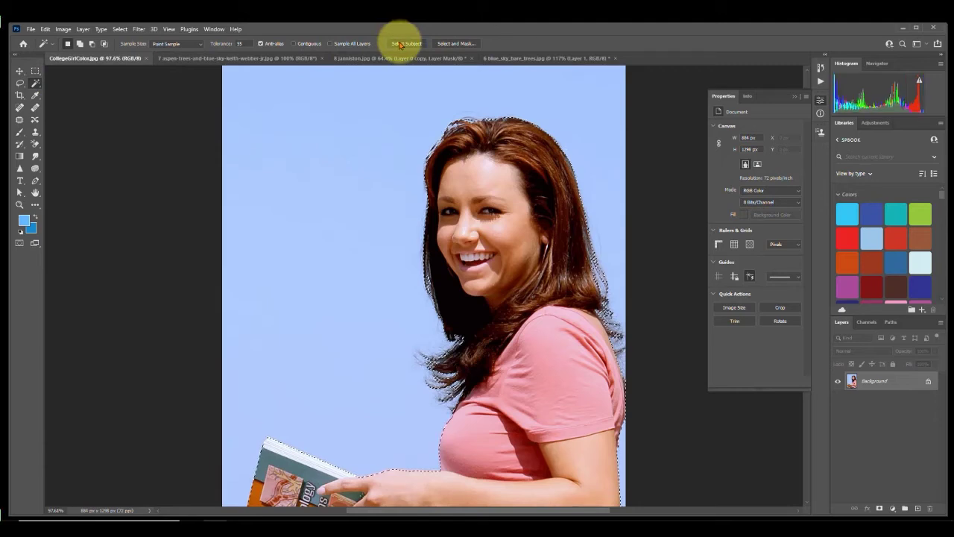
{"action": "left_click", "coordinate": [455, 43]}
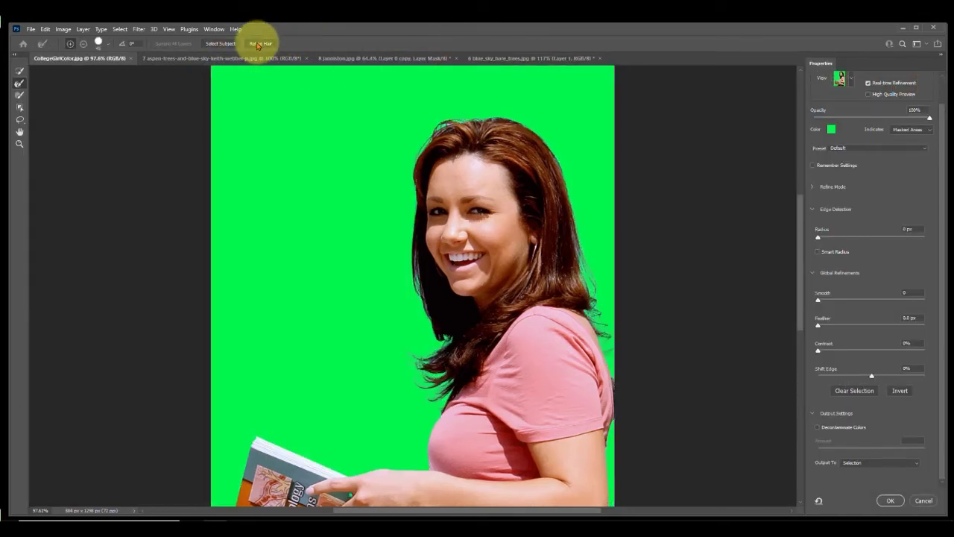
Step: Apply Refine Hair to the dark-haired woman's selection and inspect the hair edges at her crown and shoulder
{"action": "scroll", "coordinate": [527, 141], "scroll_direction": "up", "scroll_amount": 11}
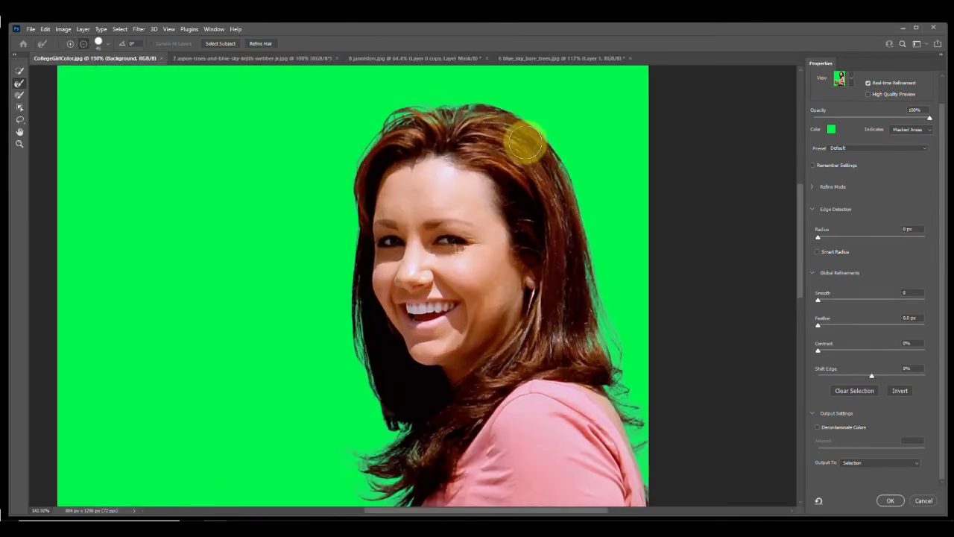
{"action": "scroll", "coordinate": [463, 131], "scroll_direction": "up", "scroll_amount": 4}
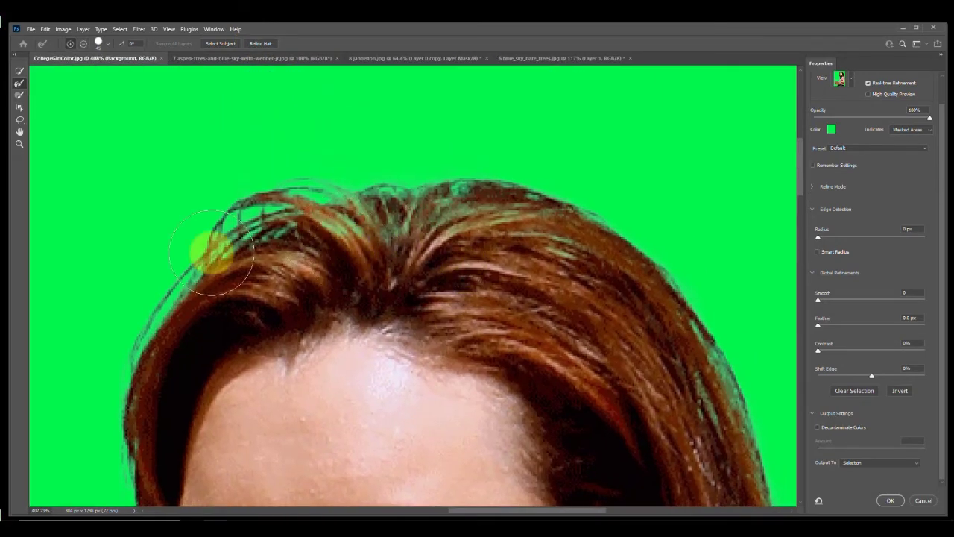
{"action": "left_click_drag", "start_coordinate": [571, 385], "coordinate": [397, 100]}
{"action": "left_click_drag", "start_coordinate": [558, 428], "coordinate": [513, 161]}
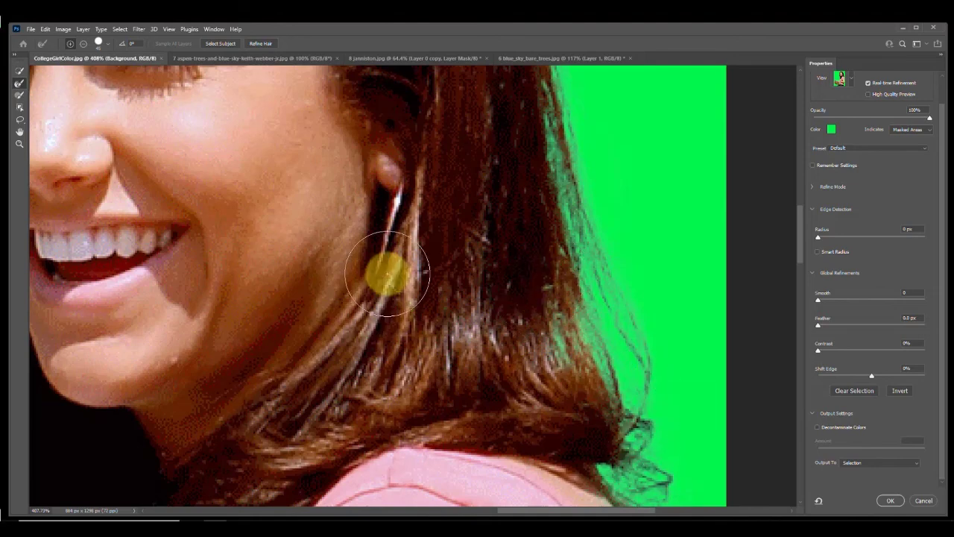
{"action": "scroll", "coordinate": [387, 274], "scroll_direction": "down", "scroll_amount": 2}
{"action": "scroll", "coordinate": [388, 274], "scroll_direction": "down", "scroll_amount": 5}
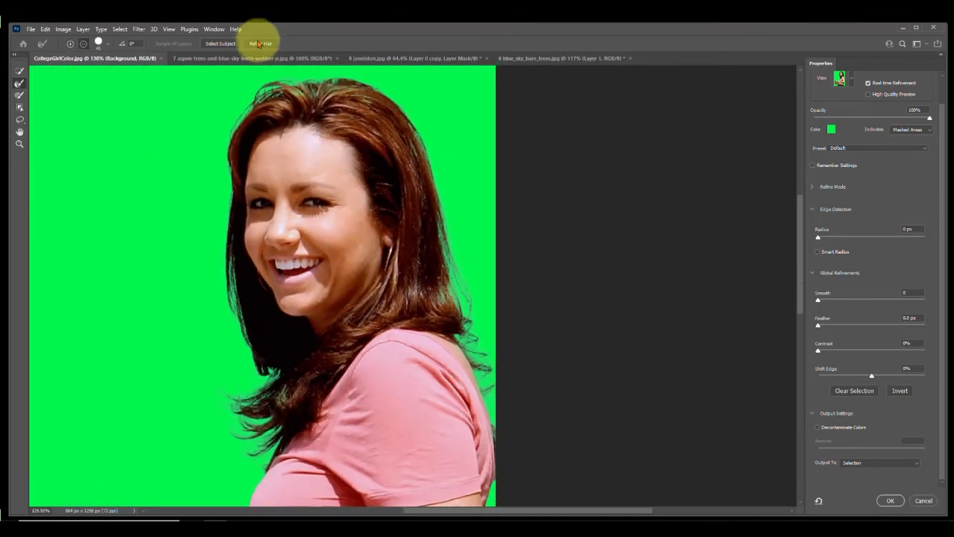
{"action": "left_click_drag", "start_coordinate": [269, 233], "coordinate": [379, 242]}
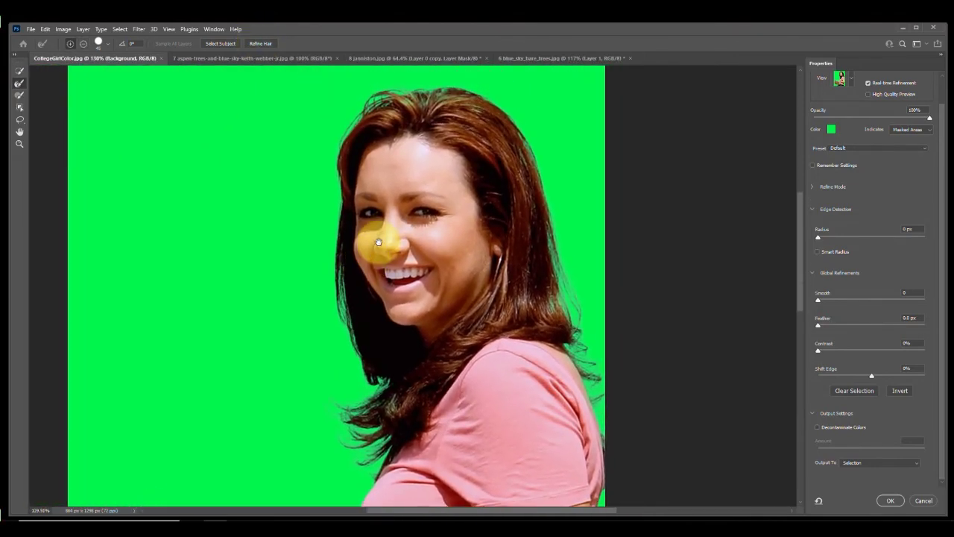